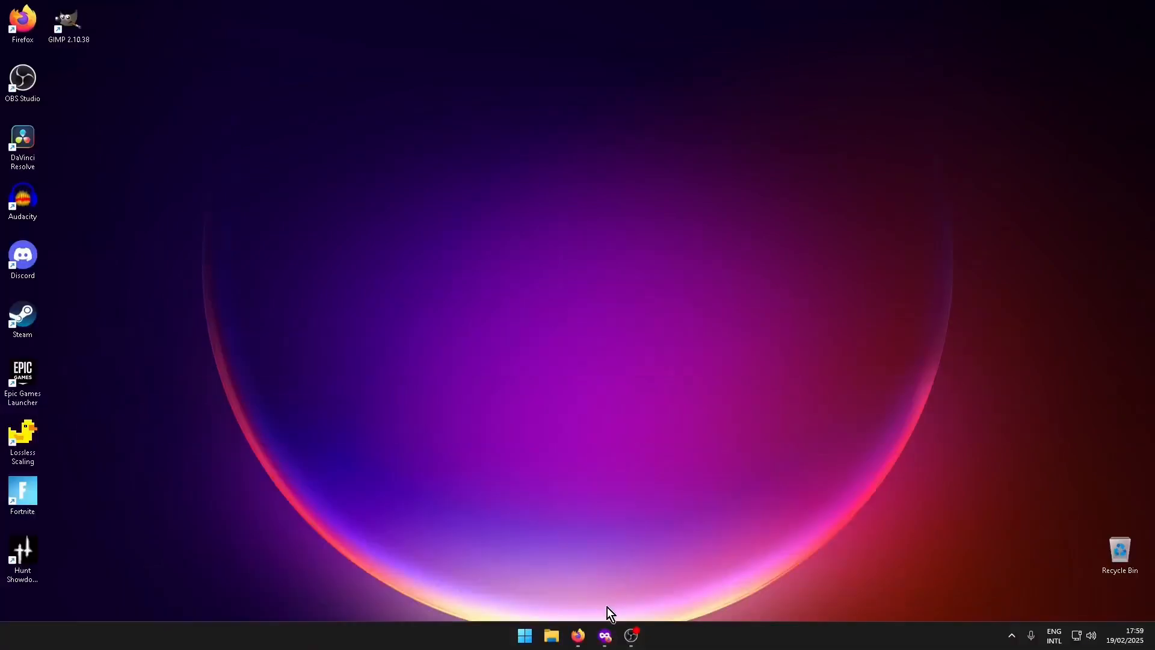
- Switch to Firefox, open AMD's processor and graphics driver support page from the search results, and find the product search
{"action": "left_click", "coordinate": [604, 636]}
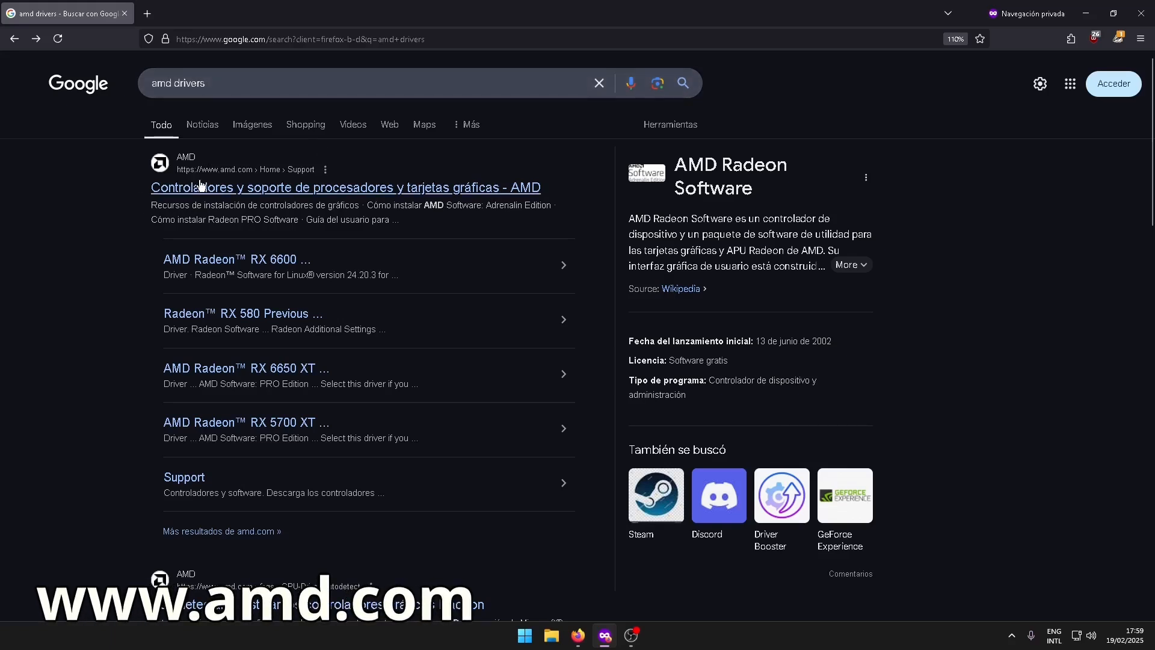
{"action": "left_click", "coordinate": [303, 187]}
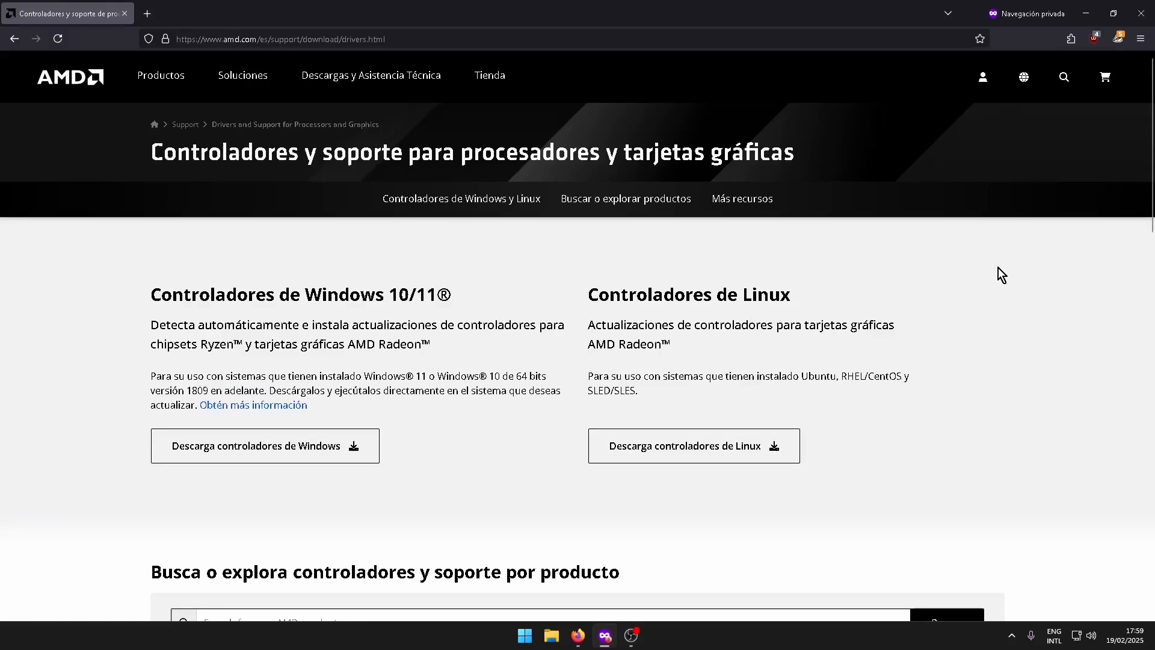
{"action": "scroll", "coordinate": [962, 370], "scroll_direction": "down", "scroll_amount": 4}
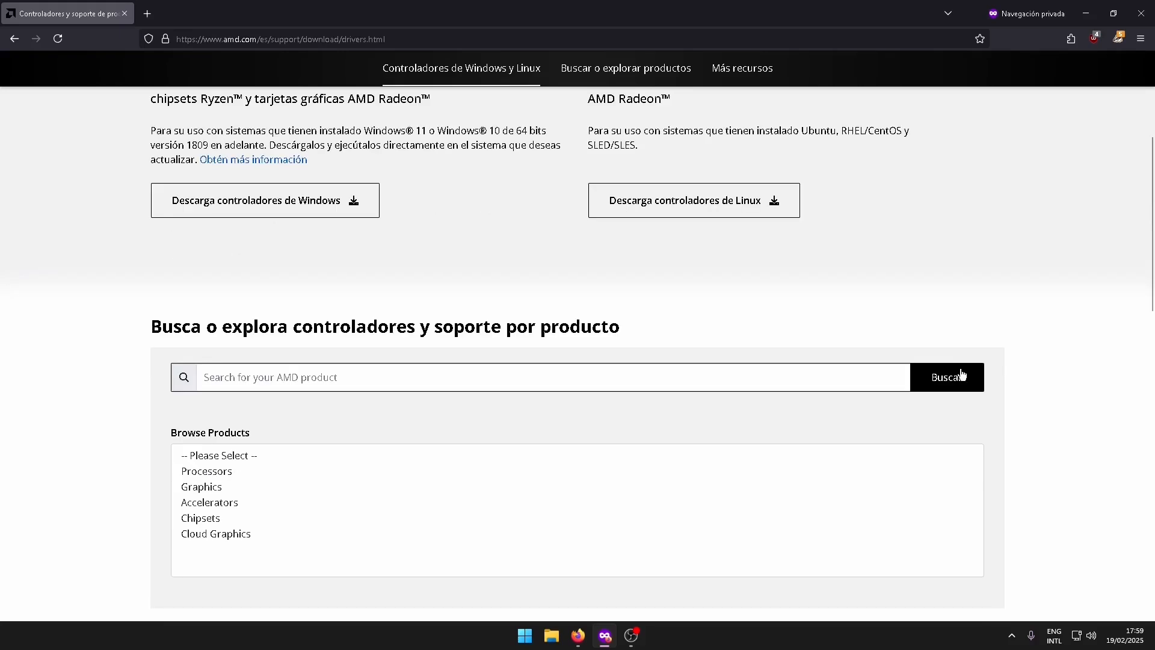
{"action": "scroll", "coordinate": [962, 374], "scroll_direction": "down", "scroll_amount": 3}
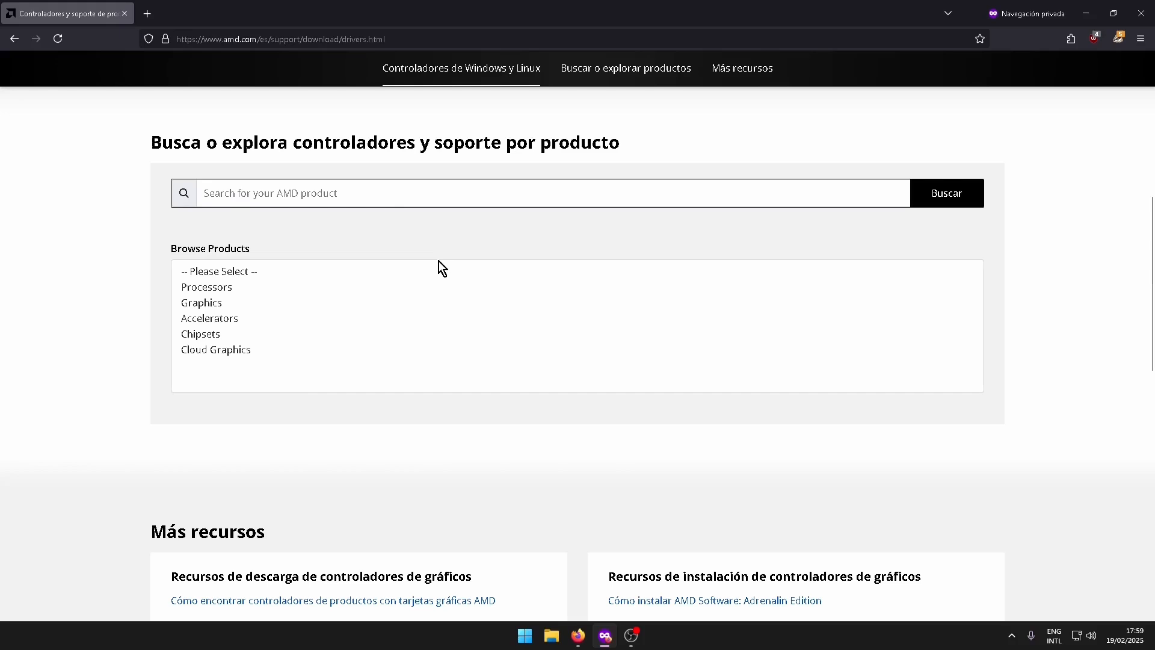
- Run dxdiag and check the graphics card model in the DirectX Diagnostic Tool's display information, closing the tool when finished
{"action": "key", "text": "super+r"}
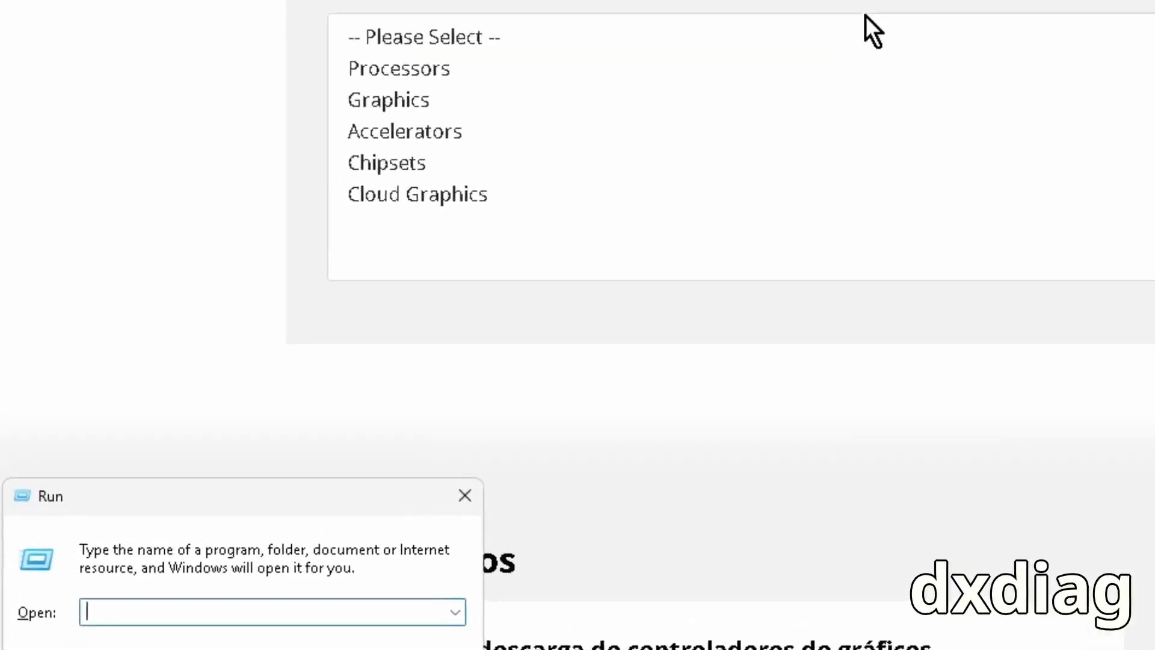
{"action": "type", "text": "dxdia"}
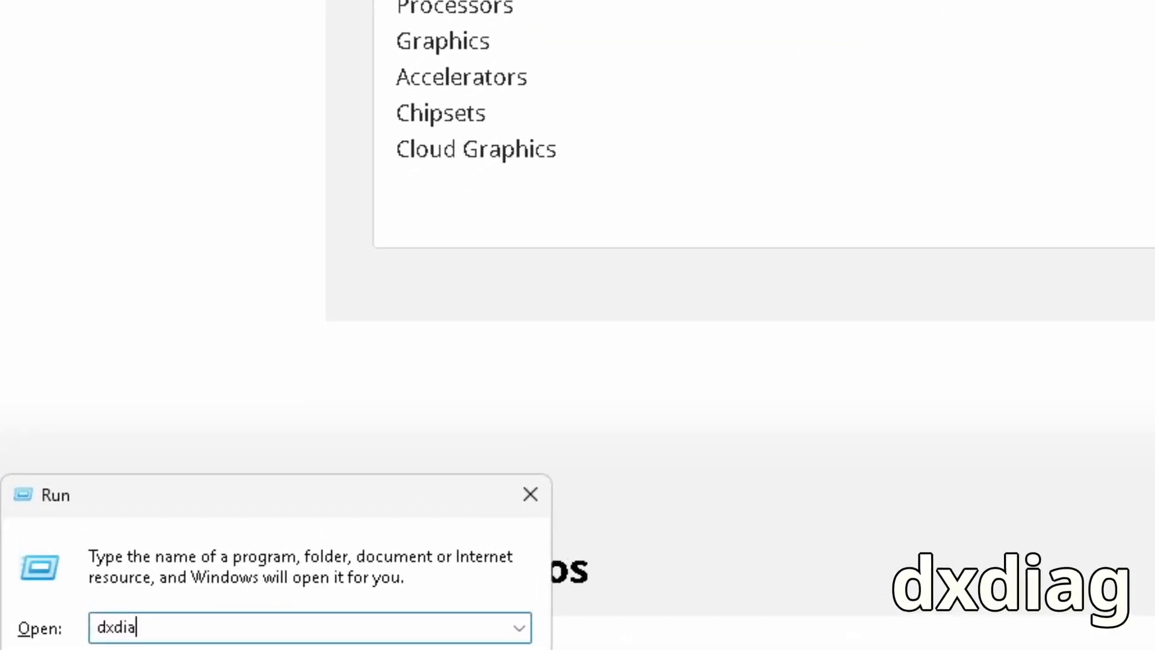
{"action": "type", "text": "g"}
{"action": "key", "text": "Return"}
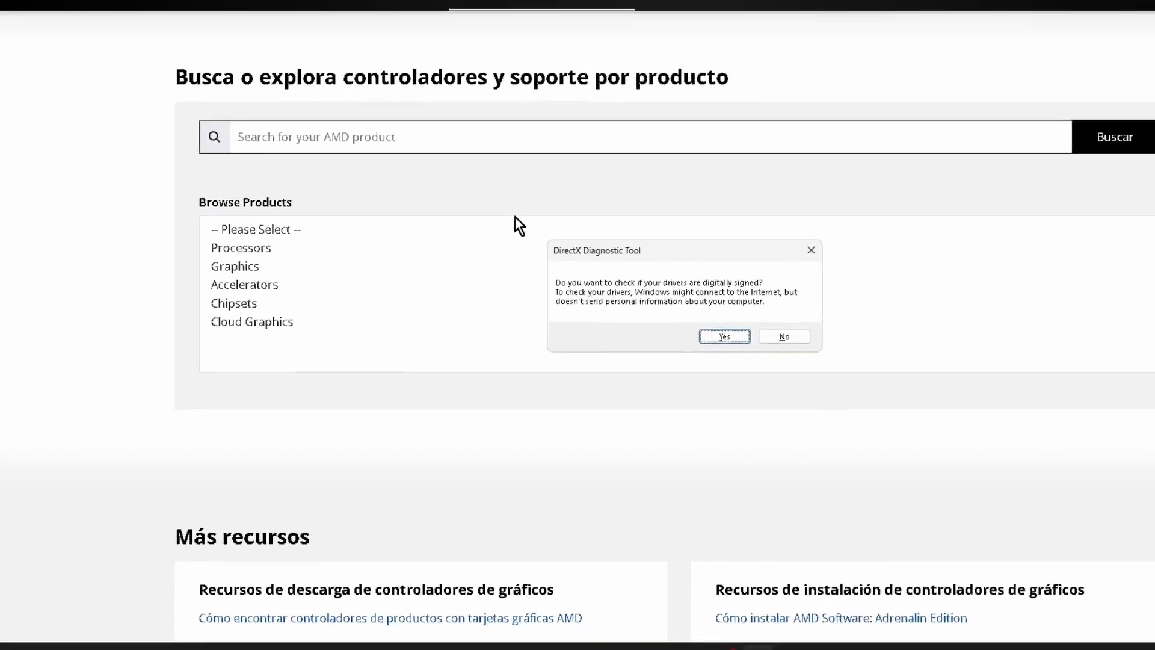
{"action": "key", "text": "Return"}
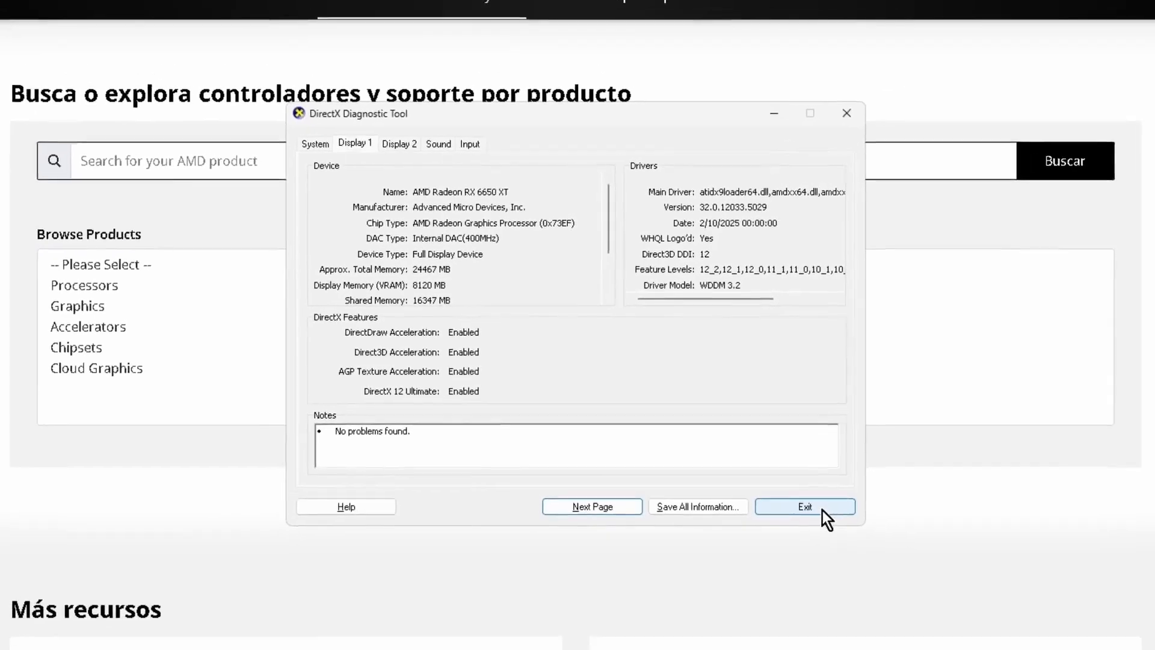
{"action": "left_click", "coordinate": [823, 511]}
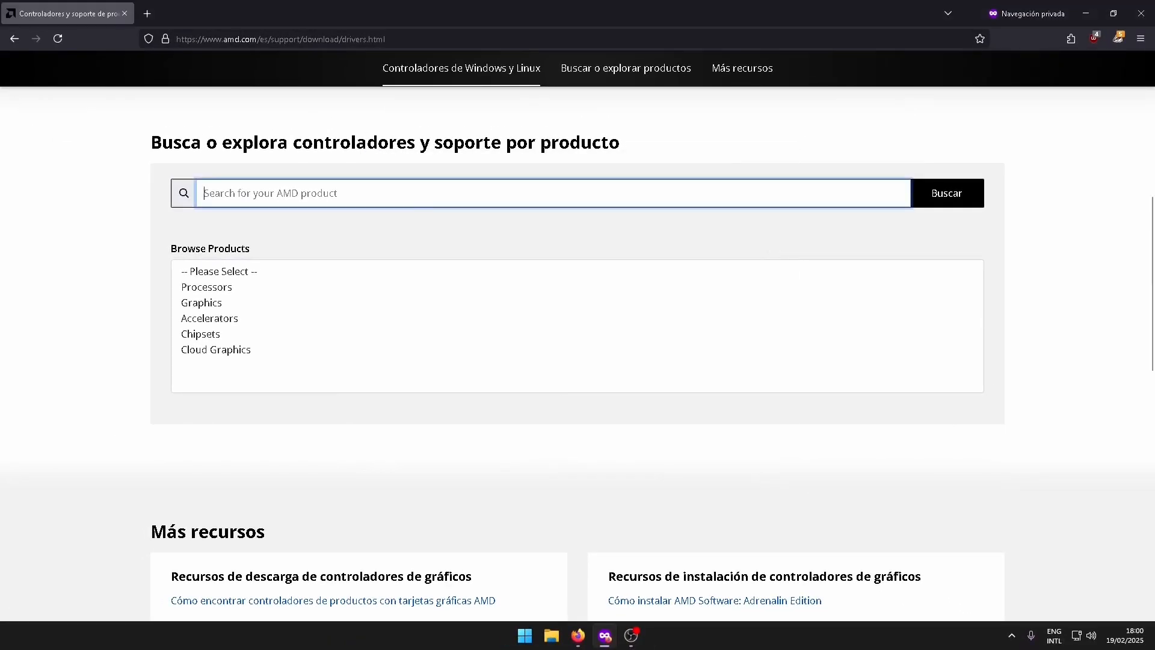
- Search AMD's driver support for RX 6650 and open the AMD Radeon RX 6650 XT driver page
{"action": "type", "text": "RX 66"}
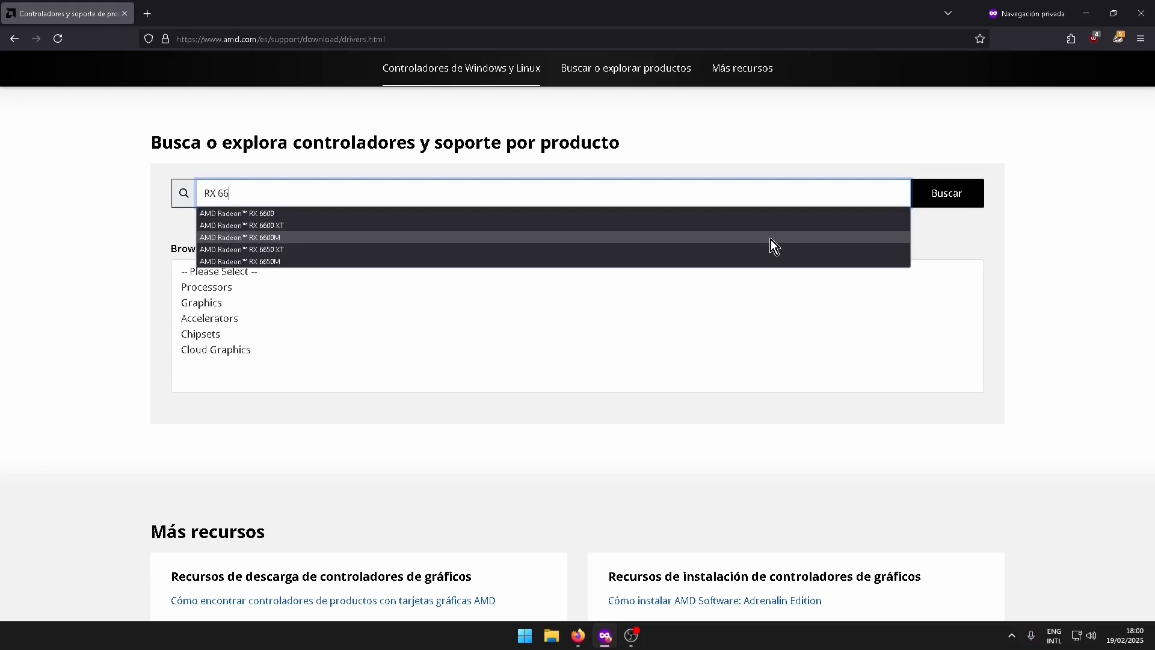
{"action": "type", "text": "50"}
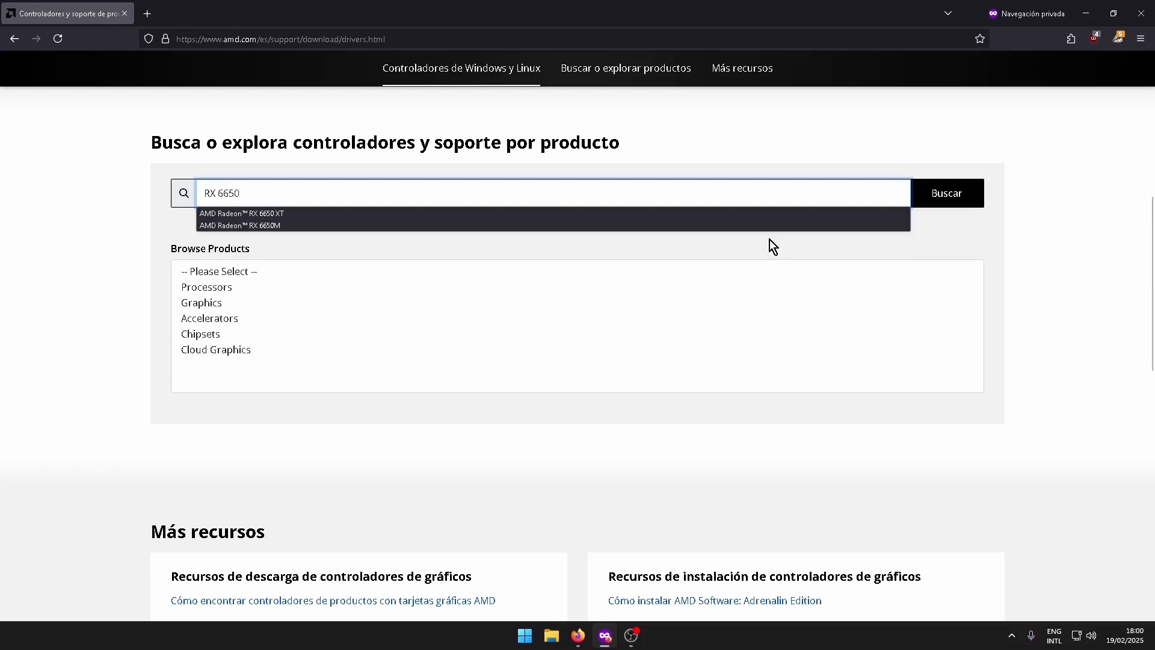
{"action": "left_click", "coordinate": [271, 214]}
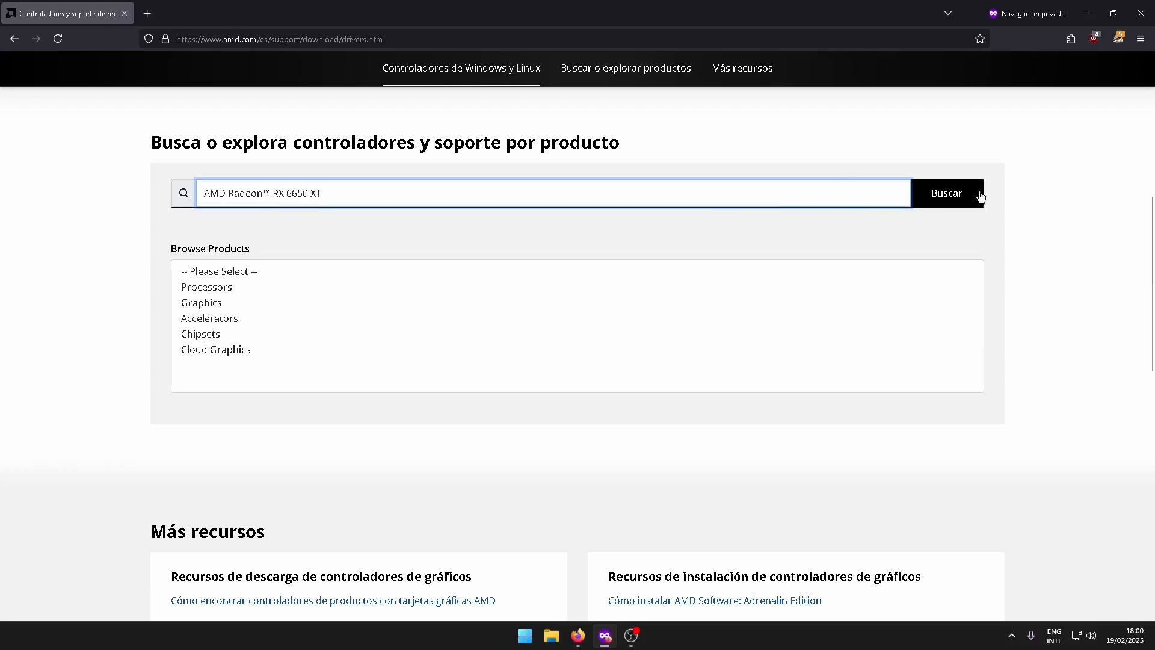
{"action": "left_click", "coordinate": [955, 202]}
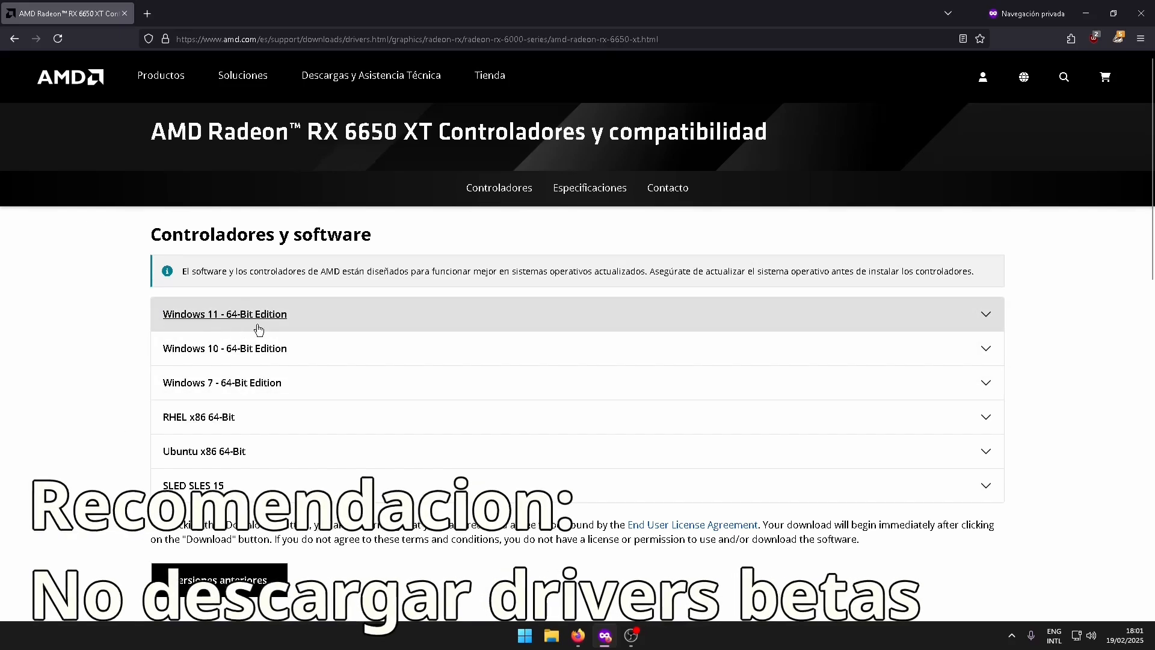
- Expand the Windows 11 - 64-Bit Edition driver list for the RX 6650 XT
{"action": "left_click", "coordinate": [310, 324]}
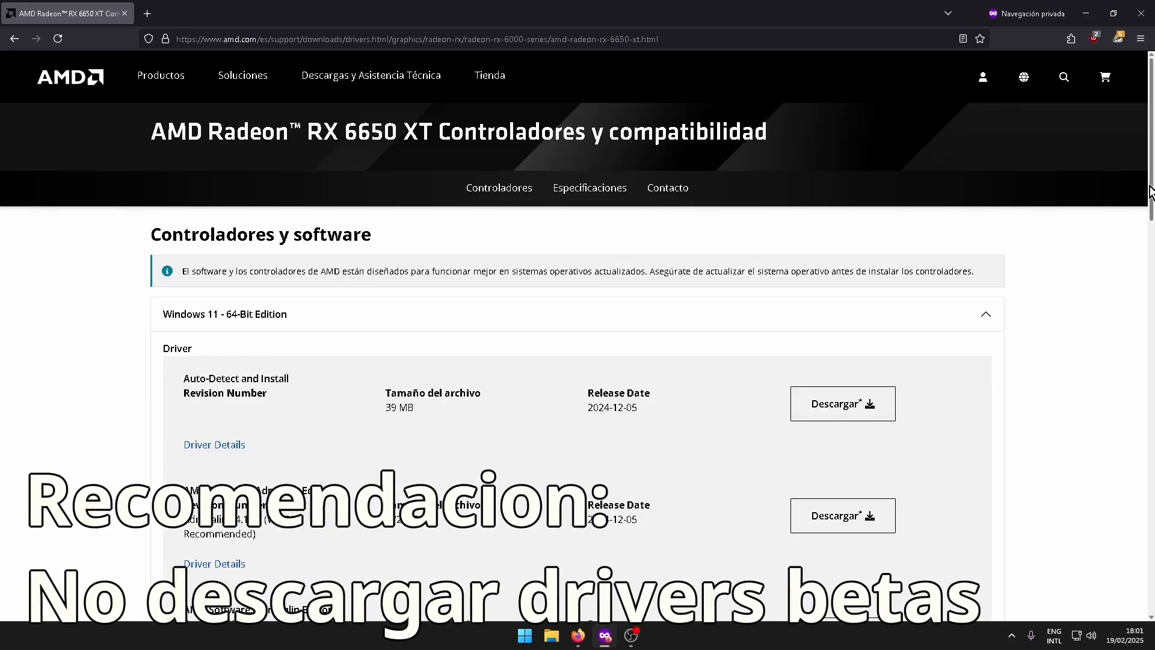
{"action": "scroll", "coordinate": [946, 316], "scroll_direction": "down", "scroll_amount": 3}
{"action": "scroll", "coordinate": [728, 234], "scroll_direction": "down", "scroll_amount": 2}
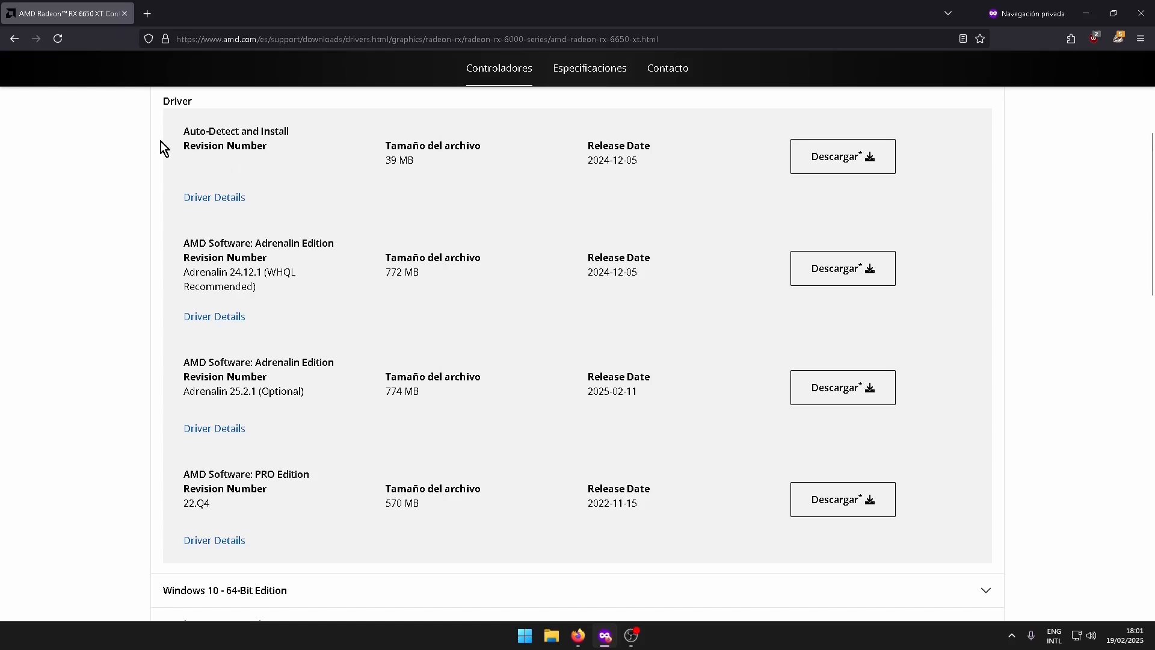
- Compare the revision labels and release dates of the two AMD Software: Adrenalin Edition drivers
{"action": "mouse_move", "coordinate": [183, 287]}
{"action": "left_mouse_down"}
{"action": "mouse_move", "coordinate": [269, 301]}
{"action": "mouse_move", "coordinate": [253, 288]}
{"action": "mouse_move", "coordinate": [184, 287]}
{"action": "left_mouse_up"}
{"action": "double_click", "coordinate": [185, 288]}
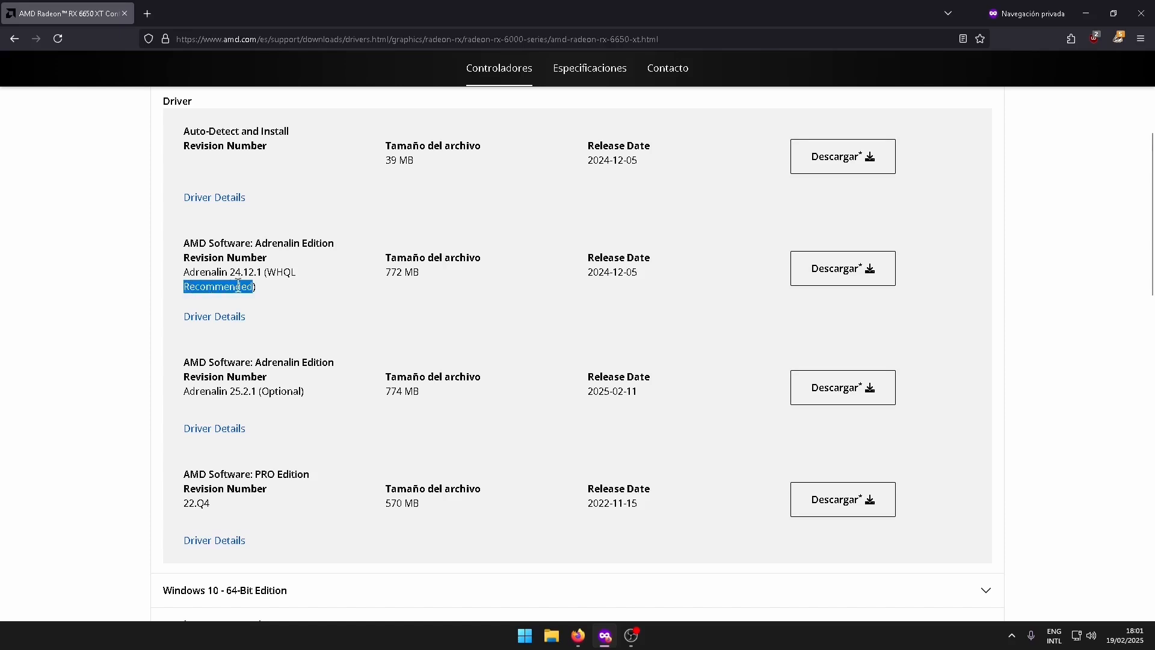
{"action": "left_click", "coordinate": [238, 287]}
{"action": "left_click_drag", "start_coordinate": [184, 392], "coordinate": [305, 395]}
{"action": "left_click", "coordinate": [293, 388]}
{"action": "double_click", "coordinate": [294, 389]}
{"action": "left_click", "coordinate": [601, 259]}
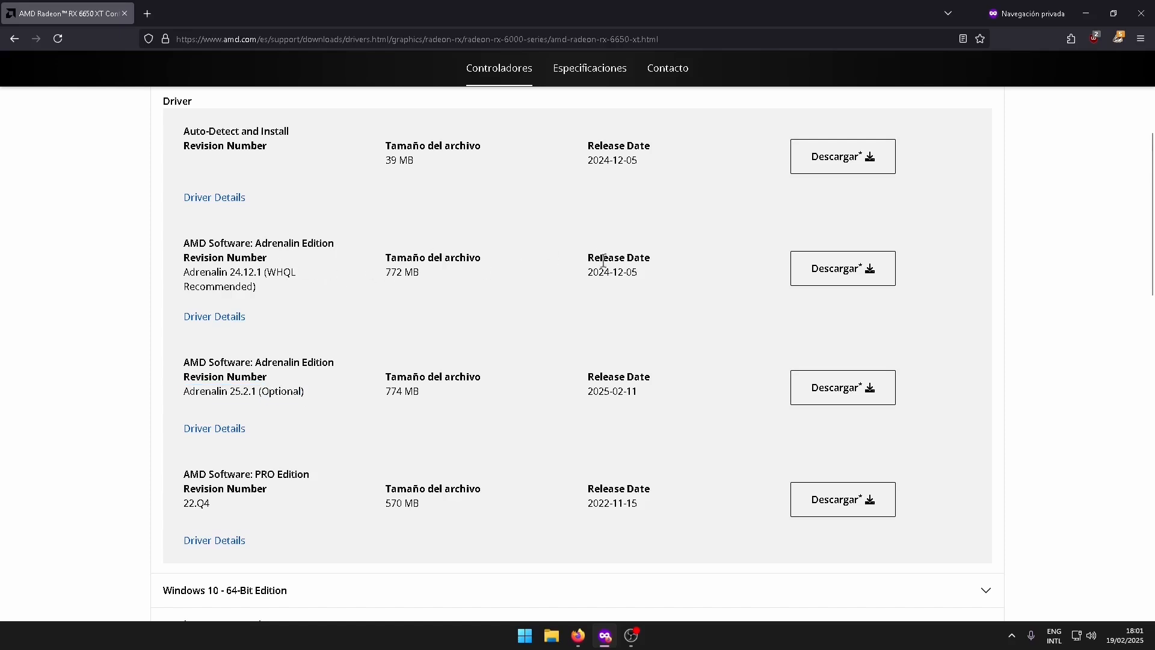
- Download the Adrenalin 24.12.1 (WHQL Recommended) driver and show the downloaded file in its folder
{"action": "left_click", "coordinate": [850, 271]}
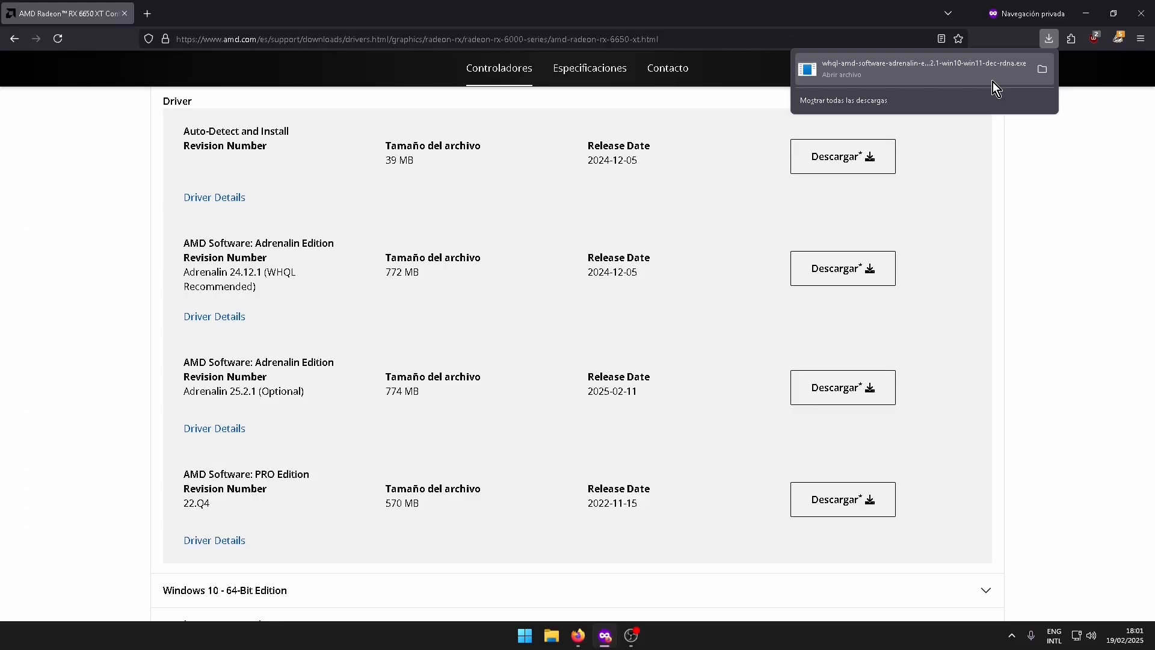
{"action": "left_click", "coordinate": [1041, 69]}
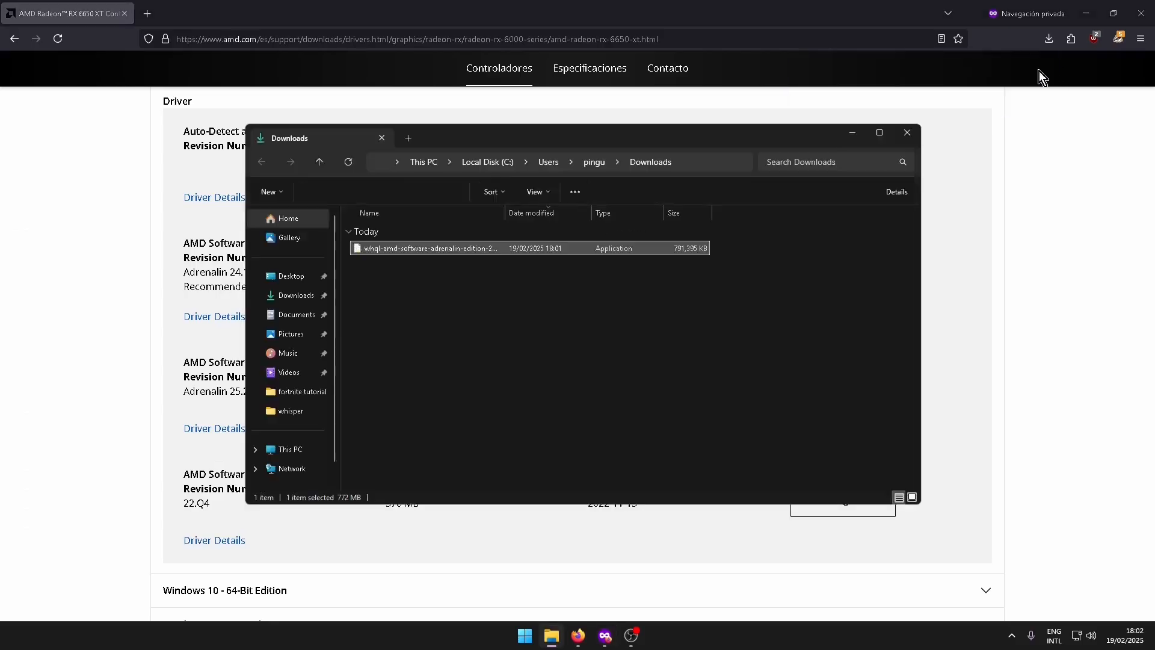
- Run the downloaded AMD Adrenalin installer as administrator and close the browser and Downloads windows
{"action": "left_click", "coordinate": [457, 364]}
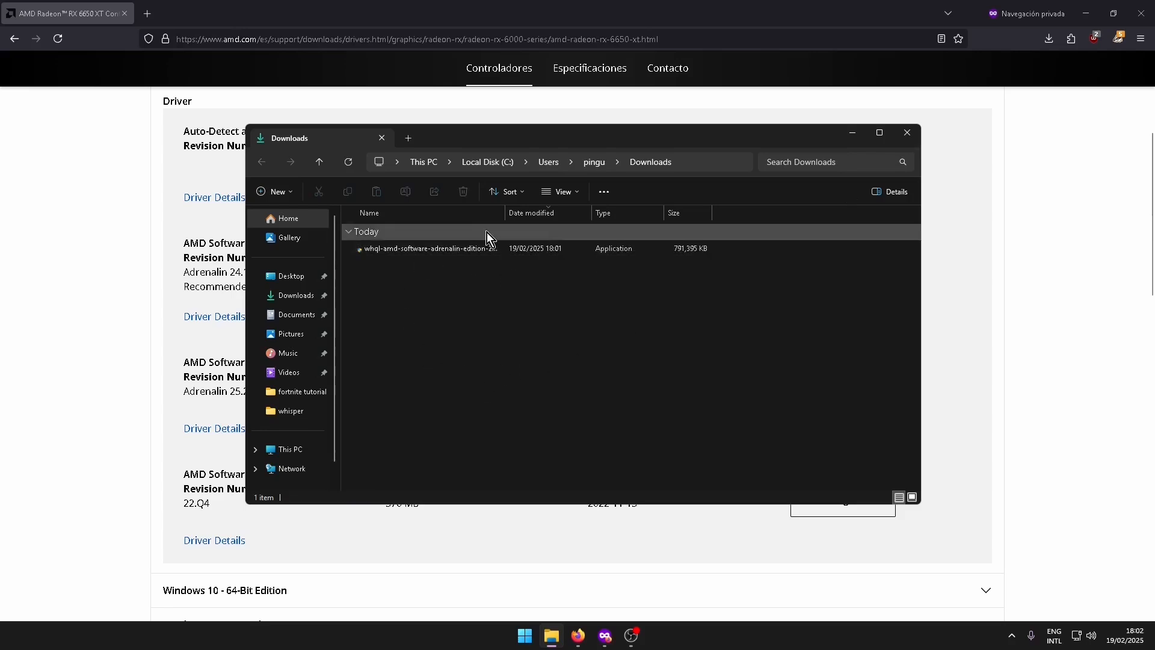
{"action": "right_click", "coordinate": [403, 254]}
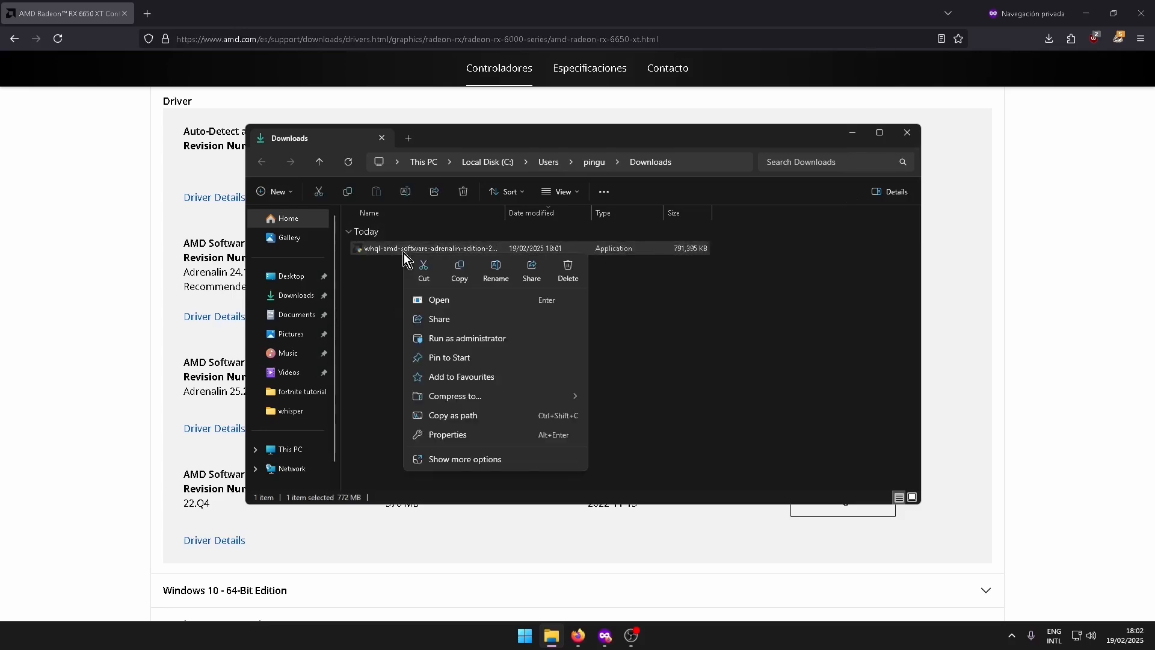
{"action": "left_click", "coordinate": [465, 338]}
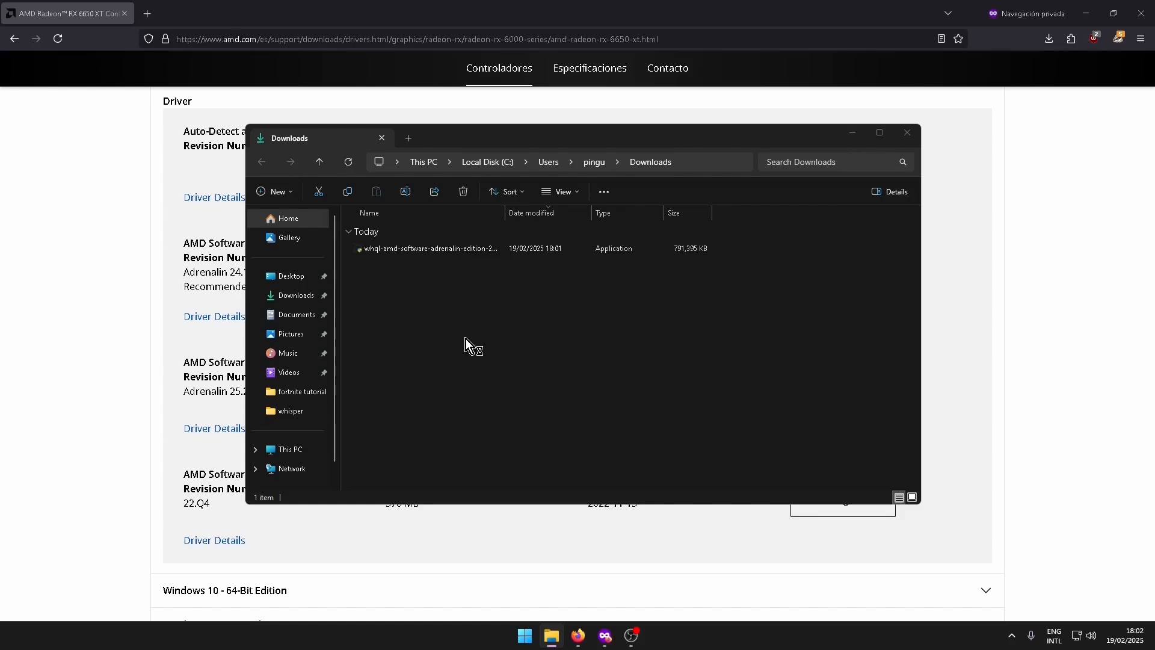
{"action": "left_click", "coordinate": [1141, 13]}
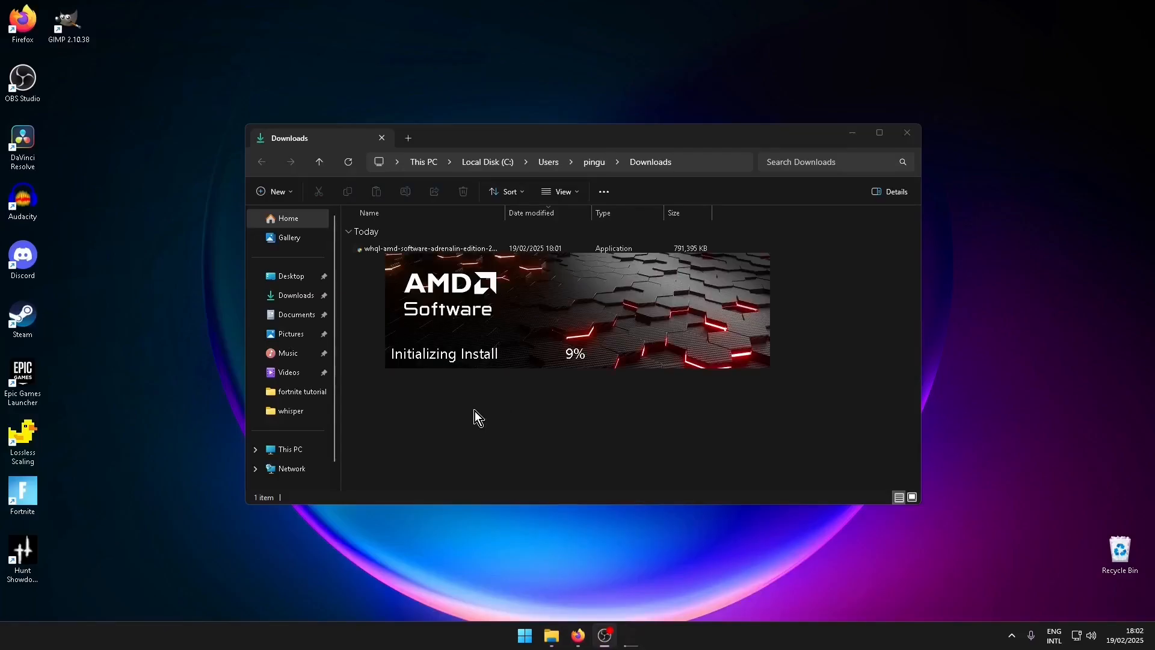
{"action": "left_click", "coordinate": [907, 132]}
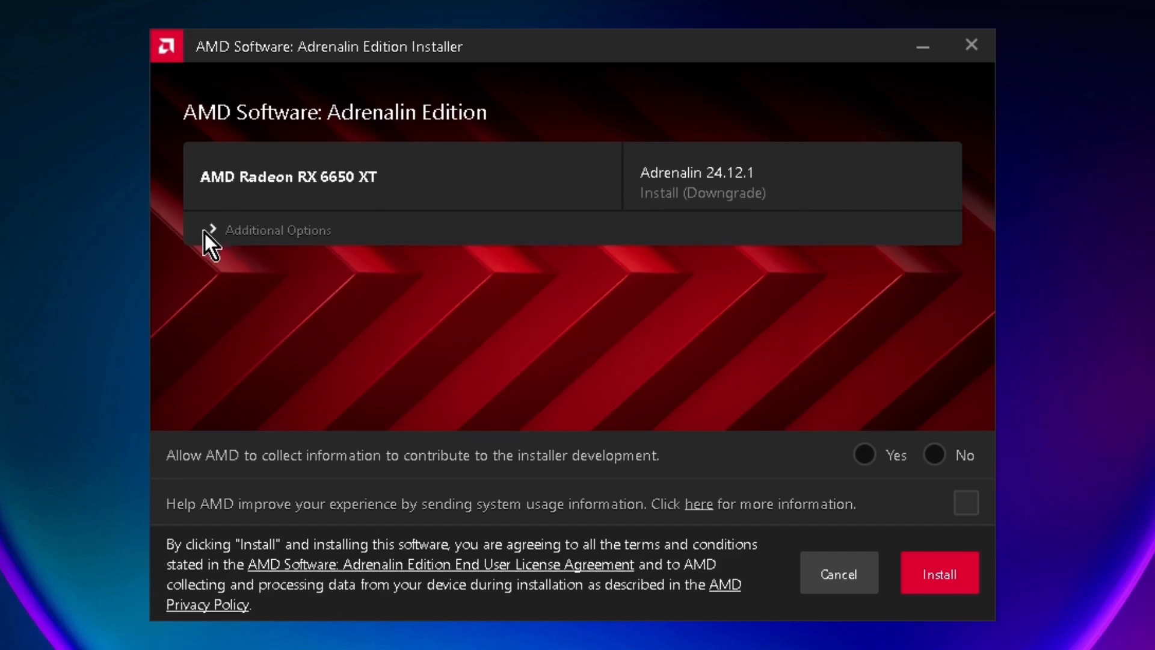
- Expand the installer's Additional Options and choose Full Install as the install type
{"action": "left_click", "coordinate": [223, 235]}
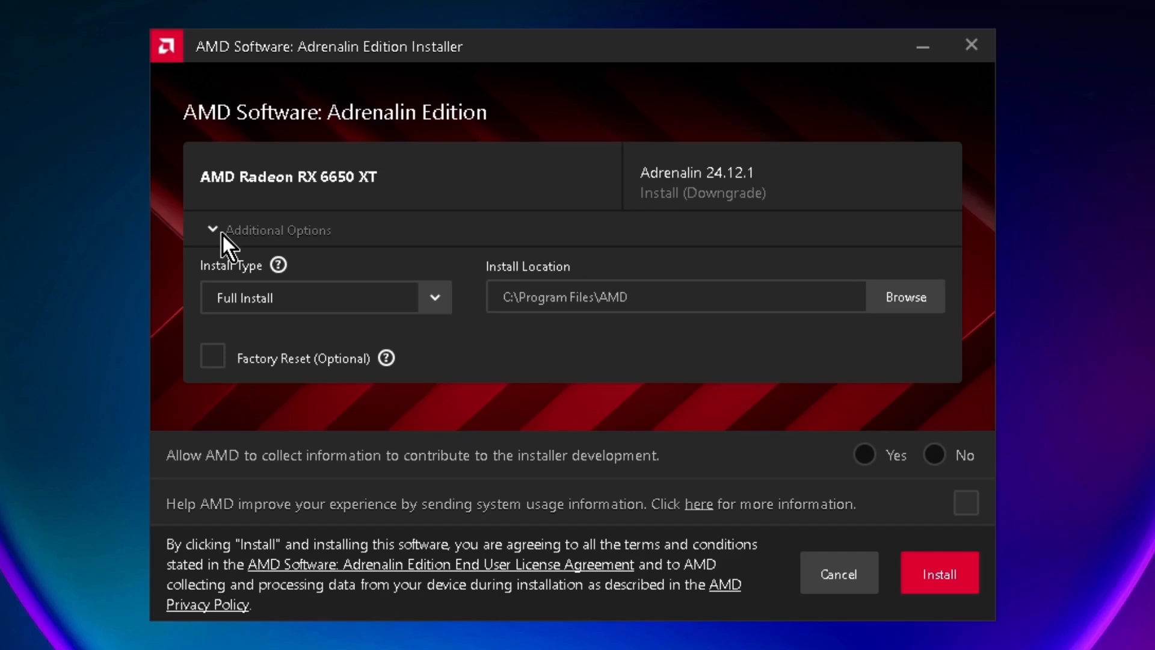
{"action": "left_click", "coordinate": [223, 235]}
{"action": "left_click", "coordinate": [223, 234]}
{"action": "left_click", "coordinate": [432, 301]}
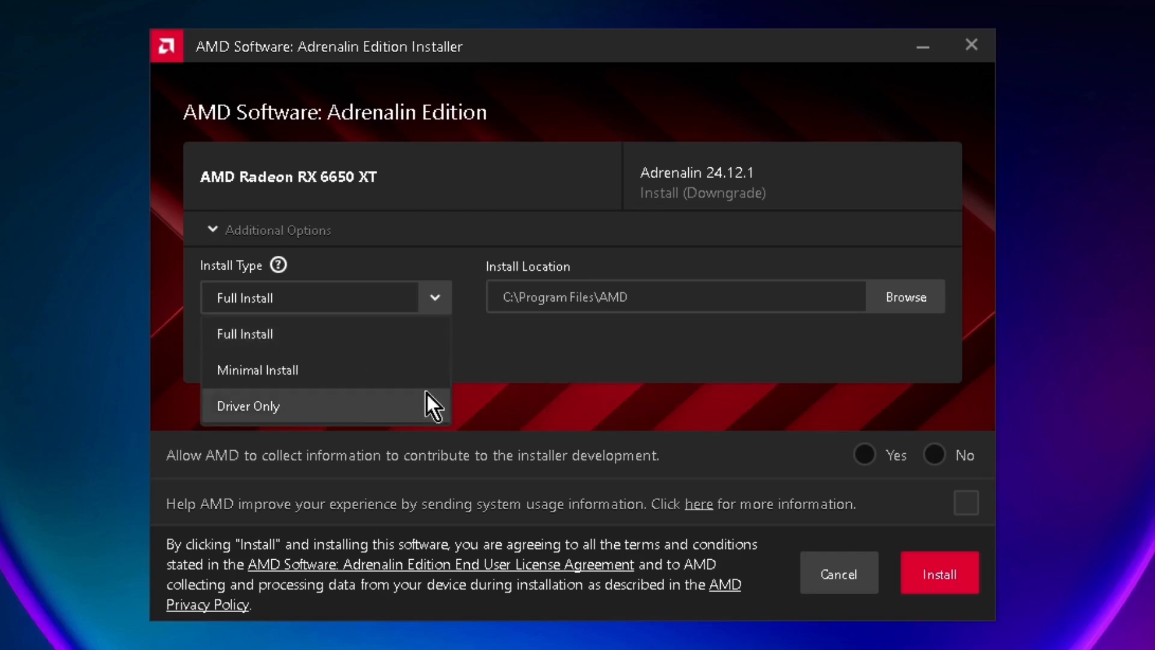
{"action": "left_click", "coordinate": [286, 334]}
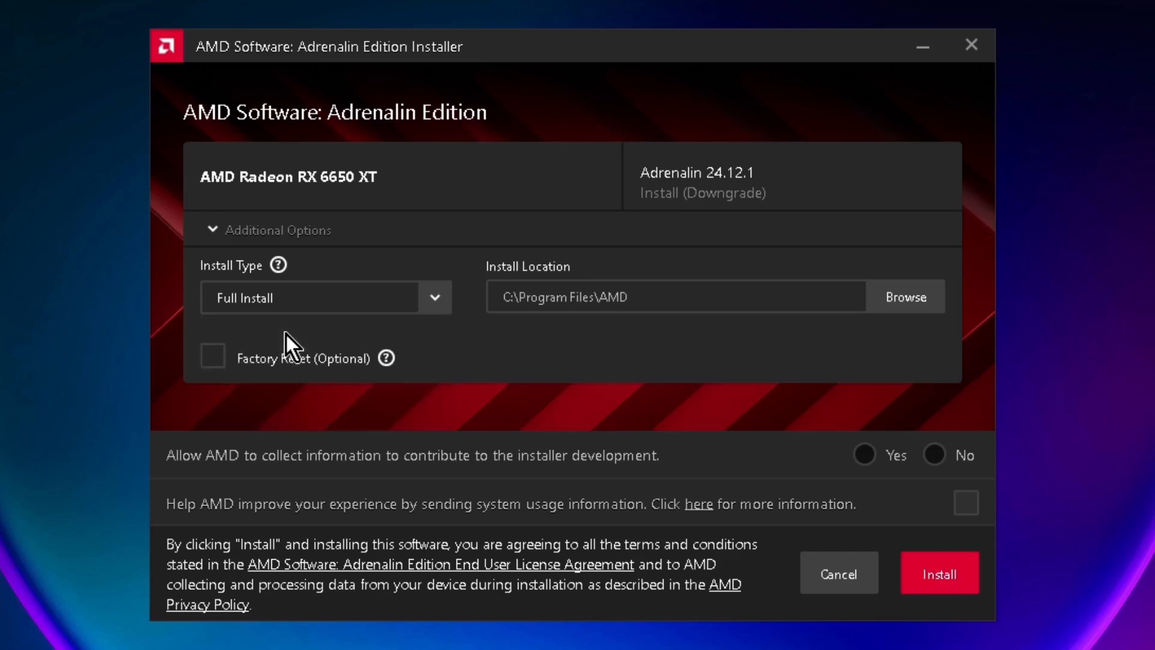
- Install Adrenalin 24.12.1 with Factory Reset enabled and installer data collection set to No, and finish the installer
{"action": "left_click", "coordinate": [215, 358]}
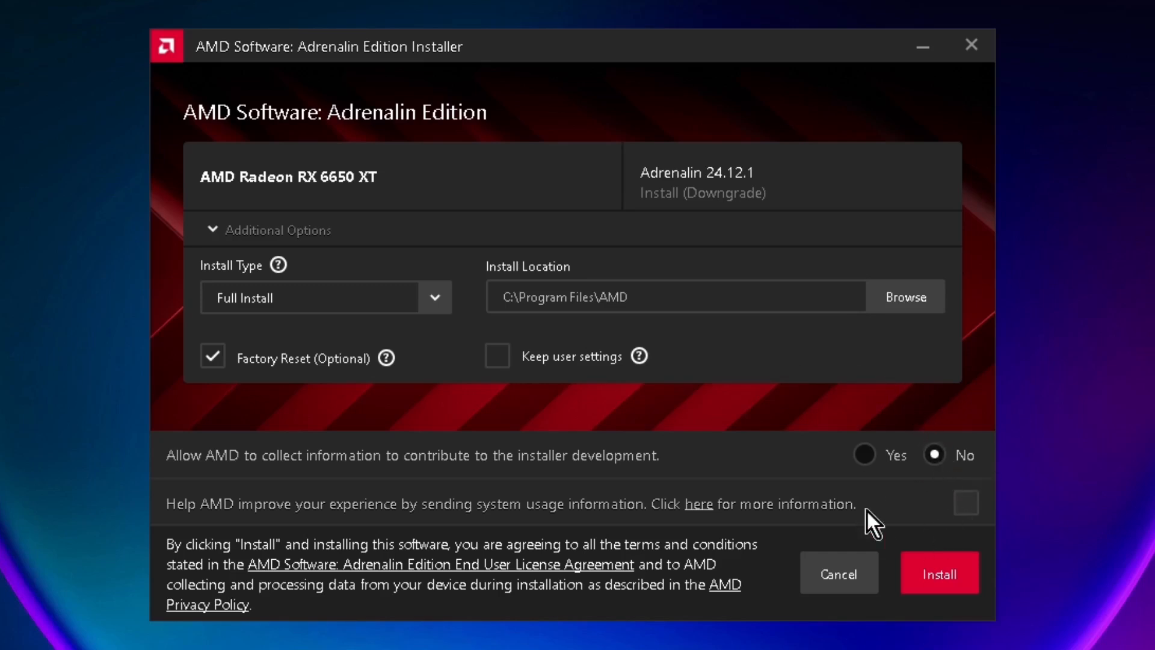
{"action": "left_click", "coordinate": [940, 573]}
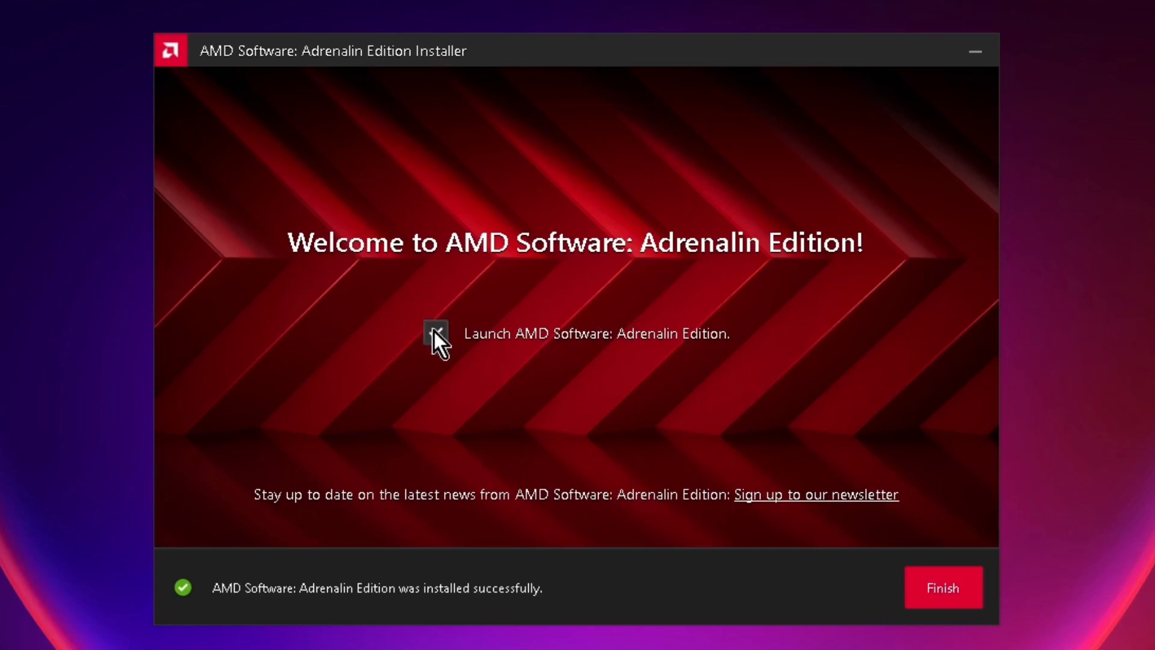
{"action": "left_click", "coordinate": [915, 595]}
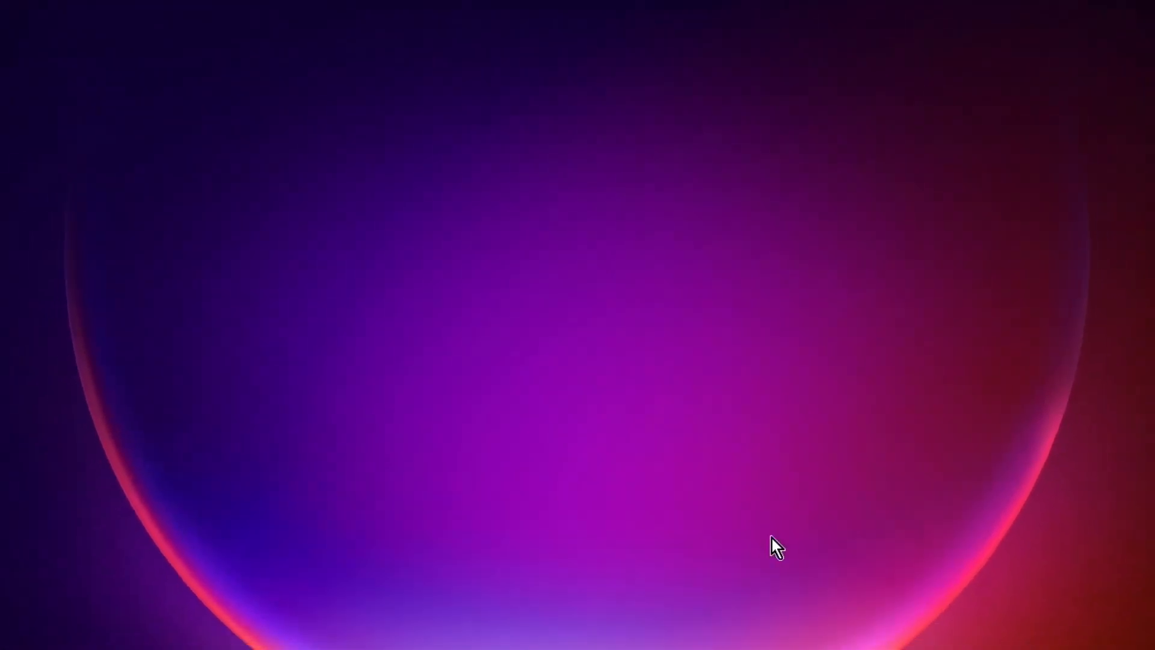
- Open the computer's power options for a restart
{"action": "left_click", "coordinate": [538, 636]}
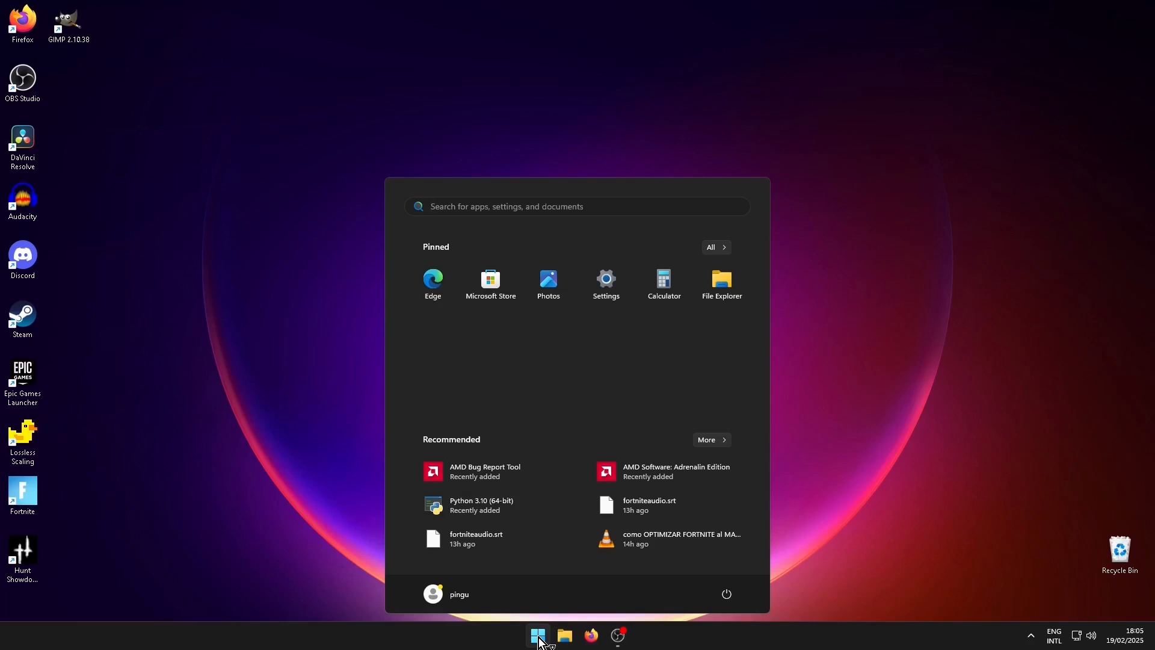
{"action": "left_click", "coordinate": [727, 594]}
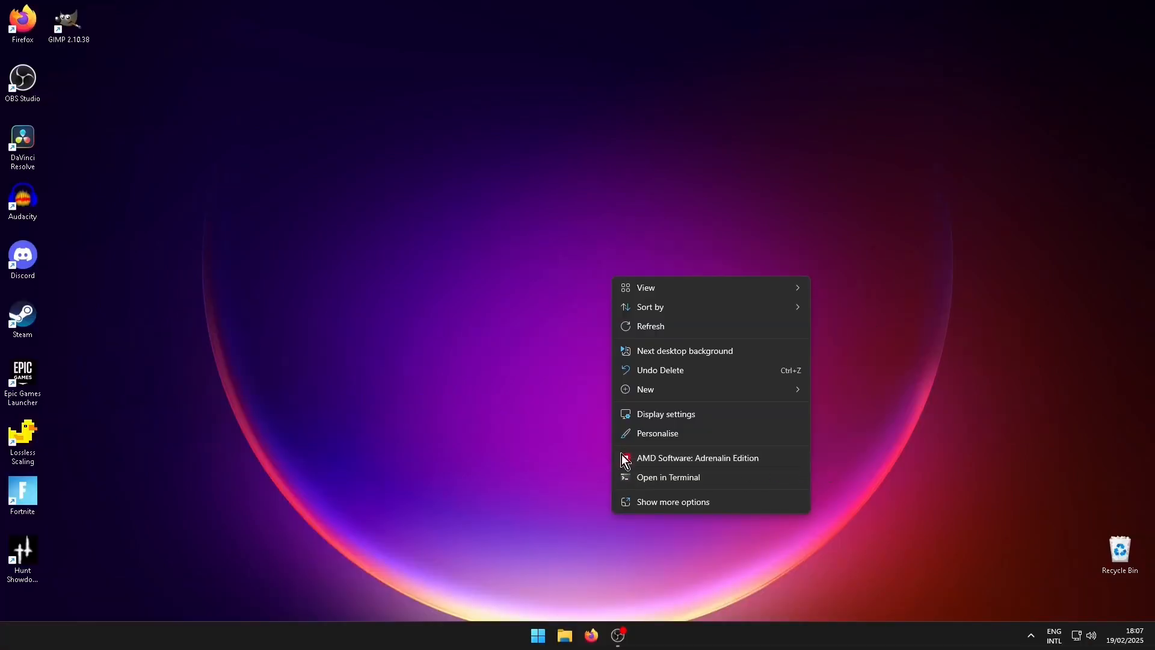
- Launch AMD Software: Adrenalin Edition from the desktop
{"action": "left_click", "coordinate": [745, 460]}
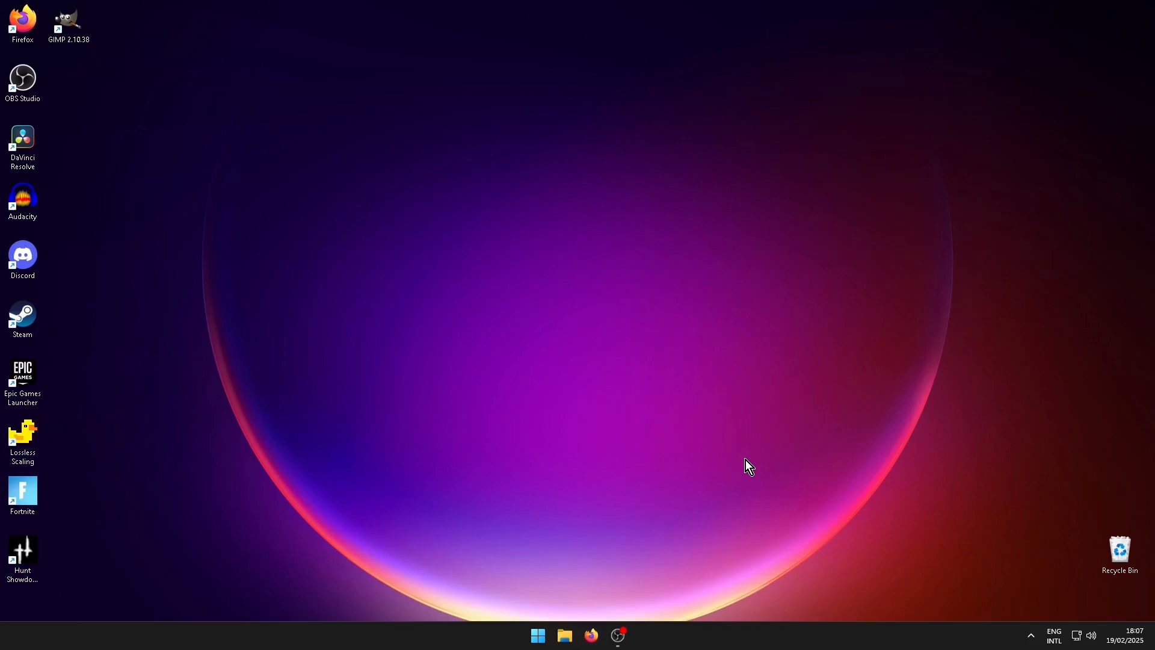
{"action": "right_click", "coordinate": [745, 460]}
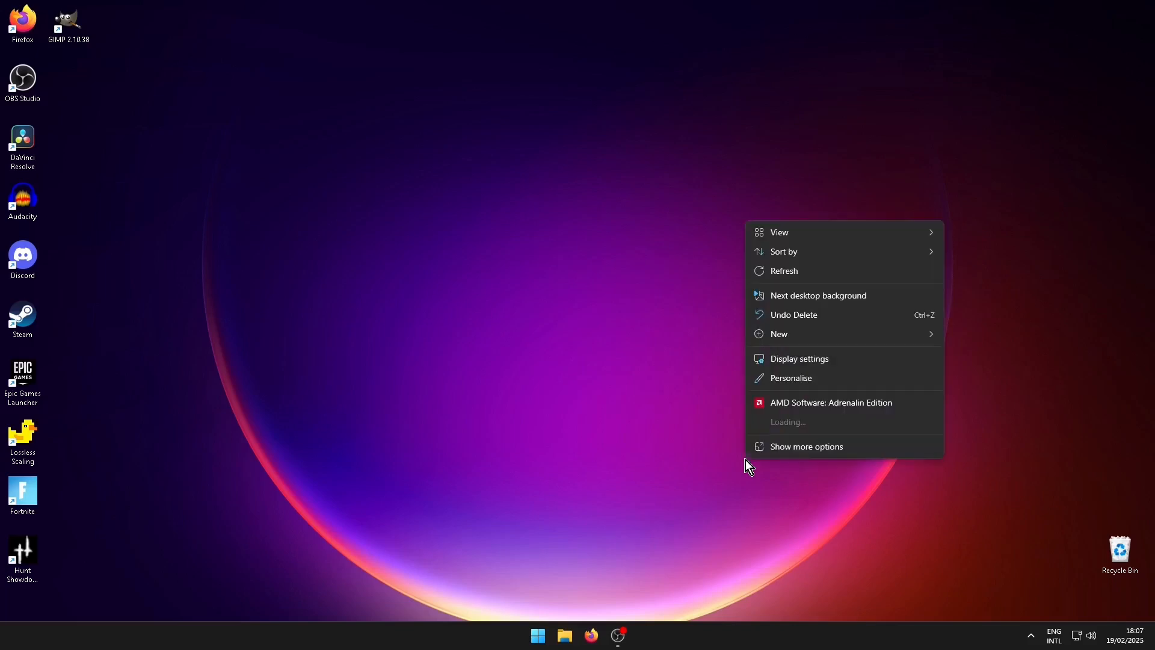
{"action": "left_click", "coordinate": [766, 399]}
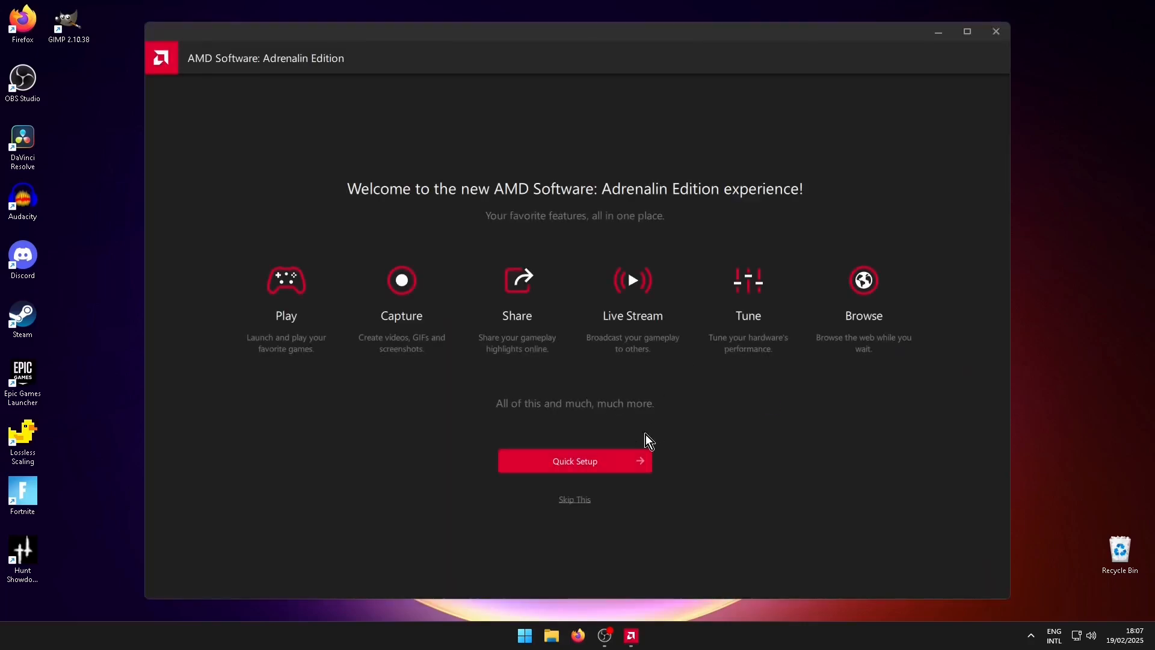
- Complete the Quick Setup with the Performance experience, going through the Radeon Super Resolution instructions to the end
{"action": "left_click", "coordinate": [562, 467]}
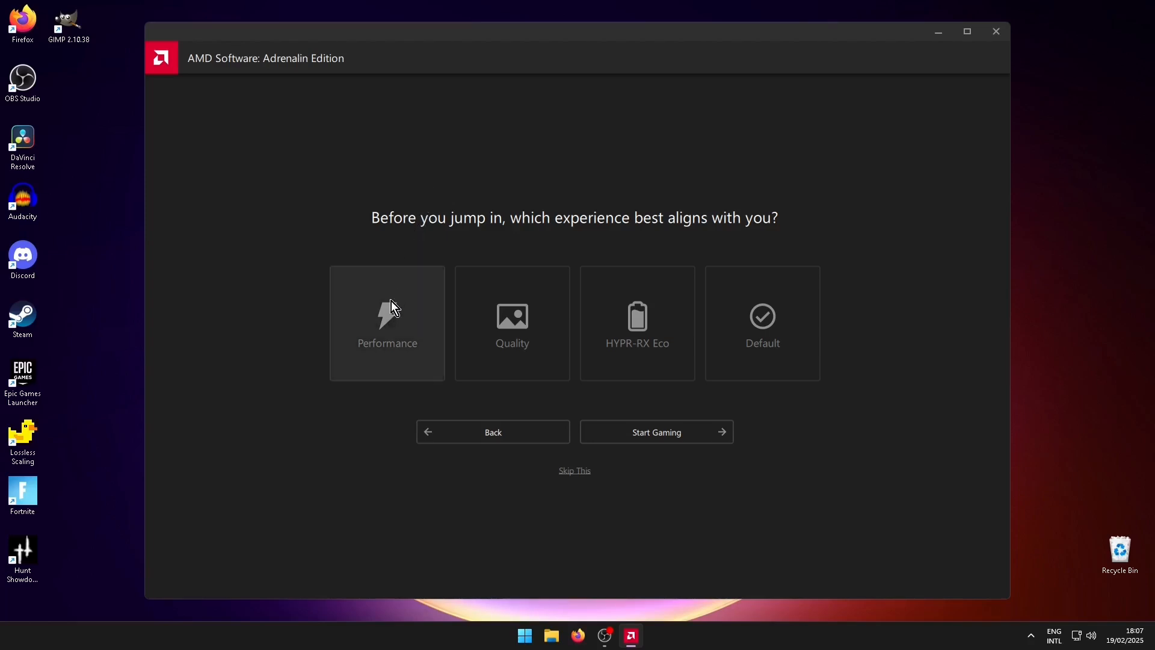
{"action": "left_click", "coordinate": [385, 348]}
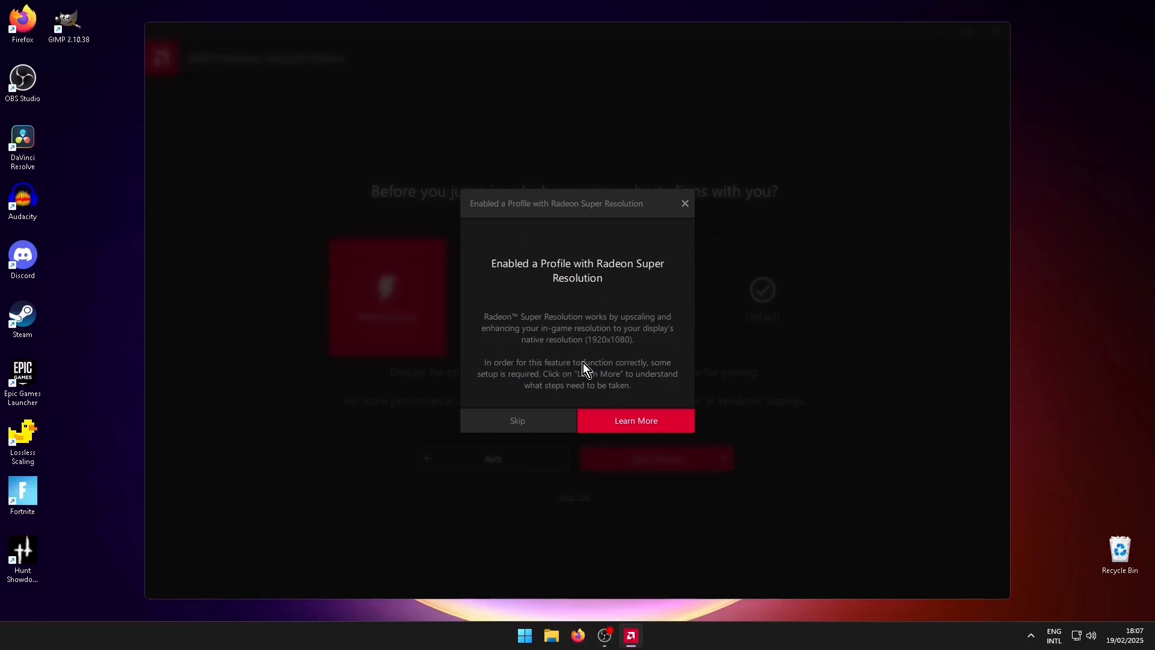
{"action": "left_click", "coordinate": [606, 416]}
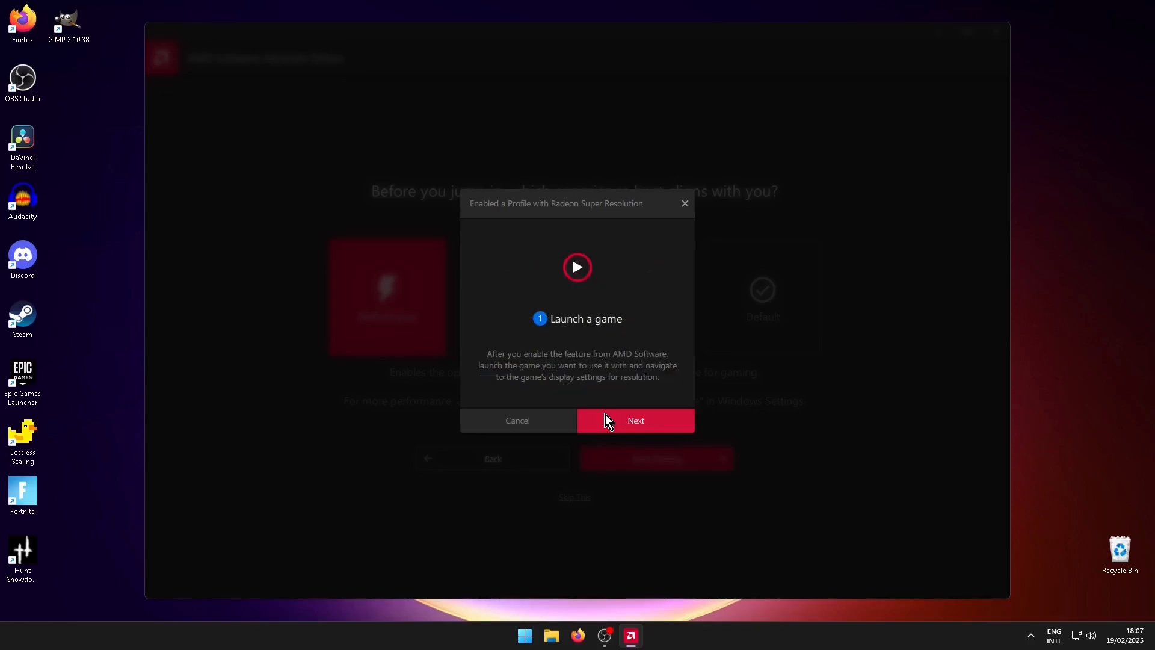
{"action": "left_click", "coordinate": [605, 416]}
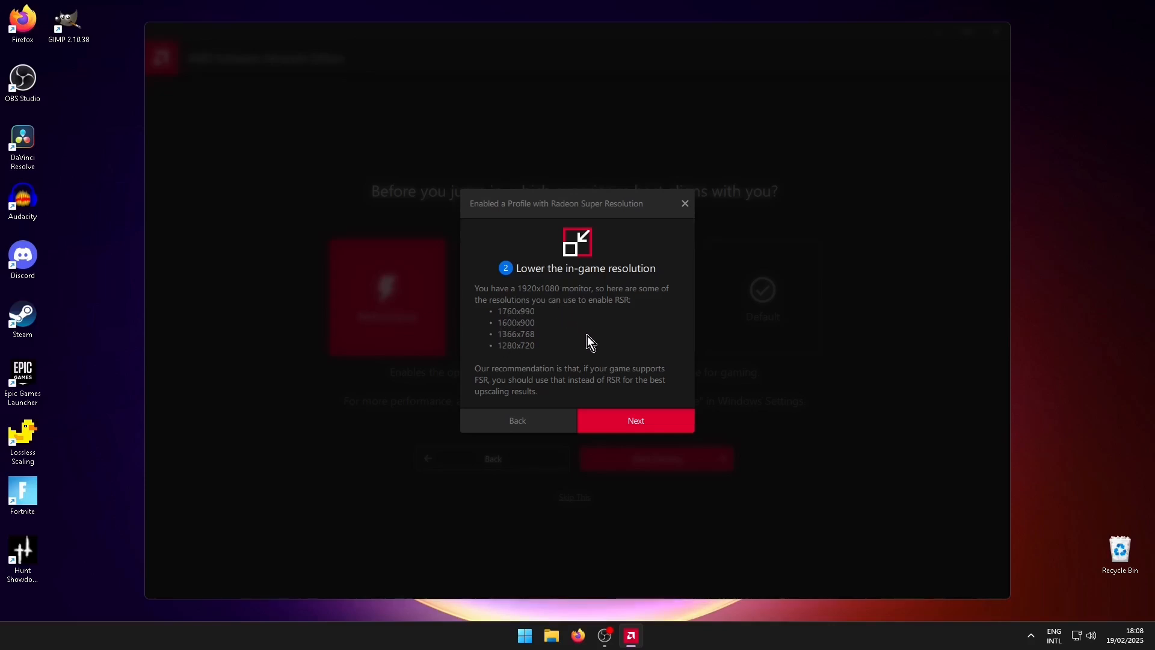
{"action": "left_click", "coordinate": [620, 422]}
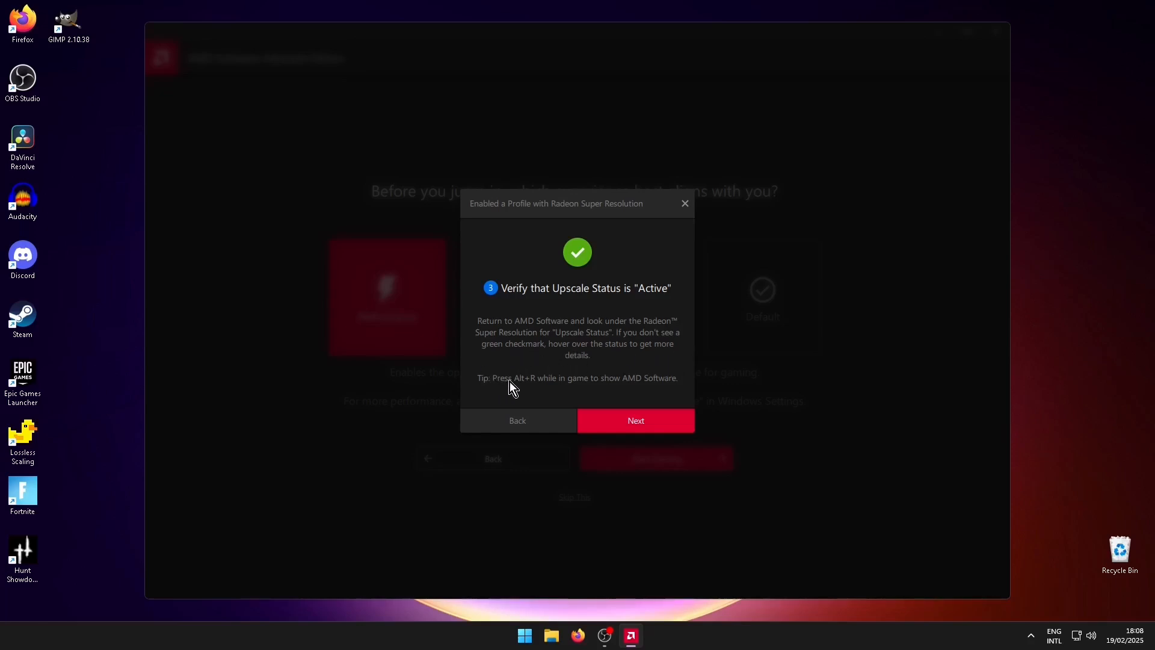
{"action": "left_click", "coordinate": [621, 420]}
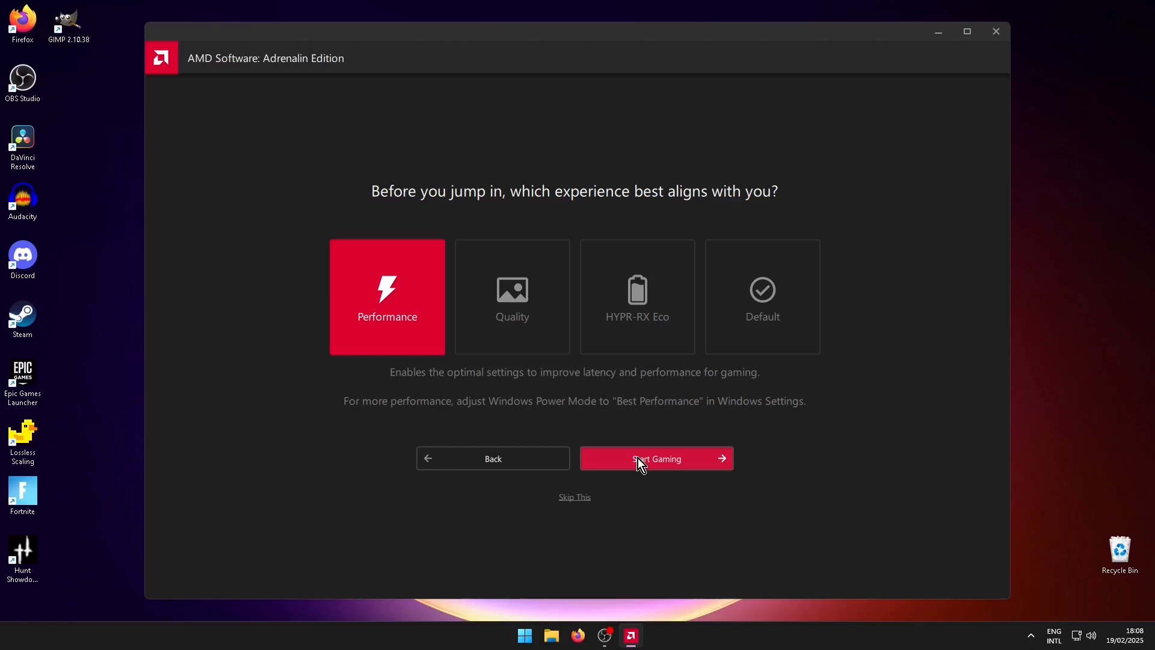
{"action": "left_click", "coordinate": [638, 457]}
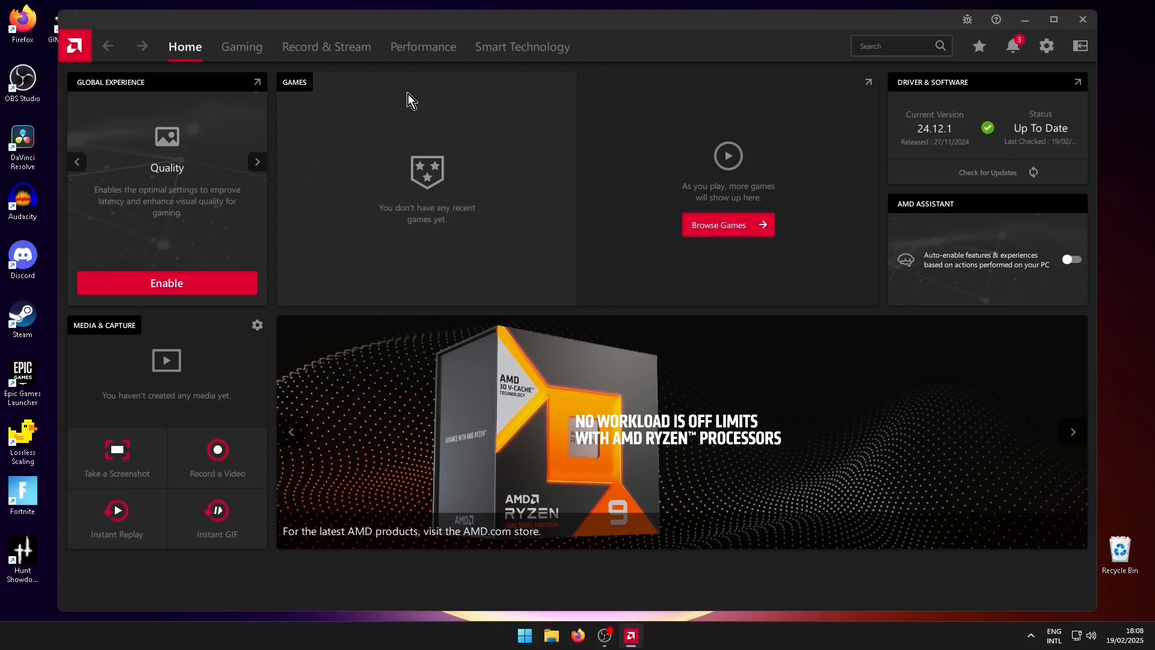
- Check for updates to the installed AMD driver and software
{"action": "left_click", "coordinate": [1011, 172]}
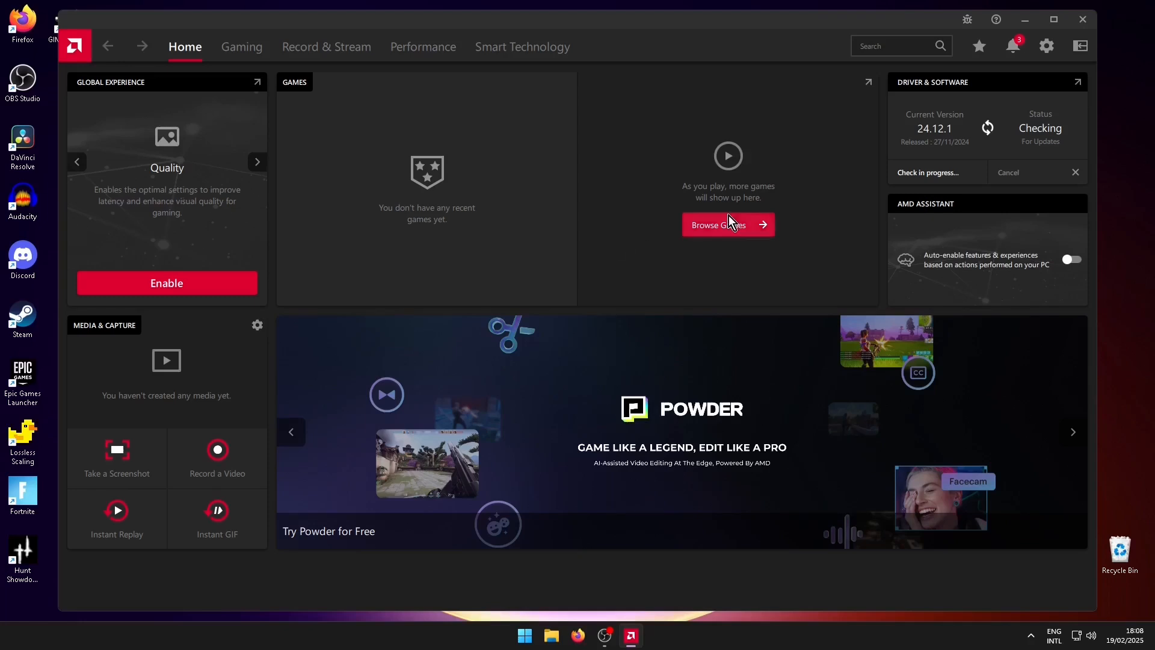
- In the system settings, set Check For Updates to Manual and turn off Issue Detection
{"action": "left_click", "coordinate": [1047, 49]}
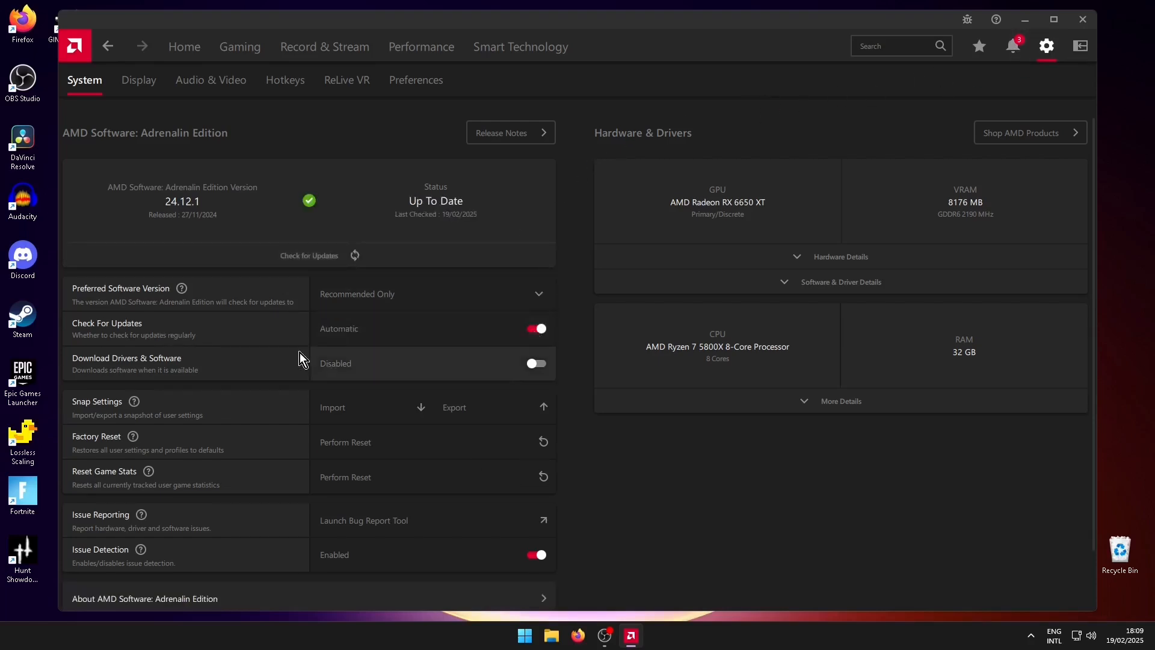
{"action": "left_click", "coordinate": [535, 329]}
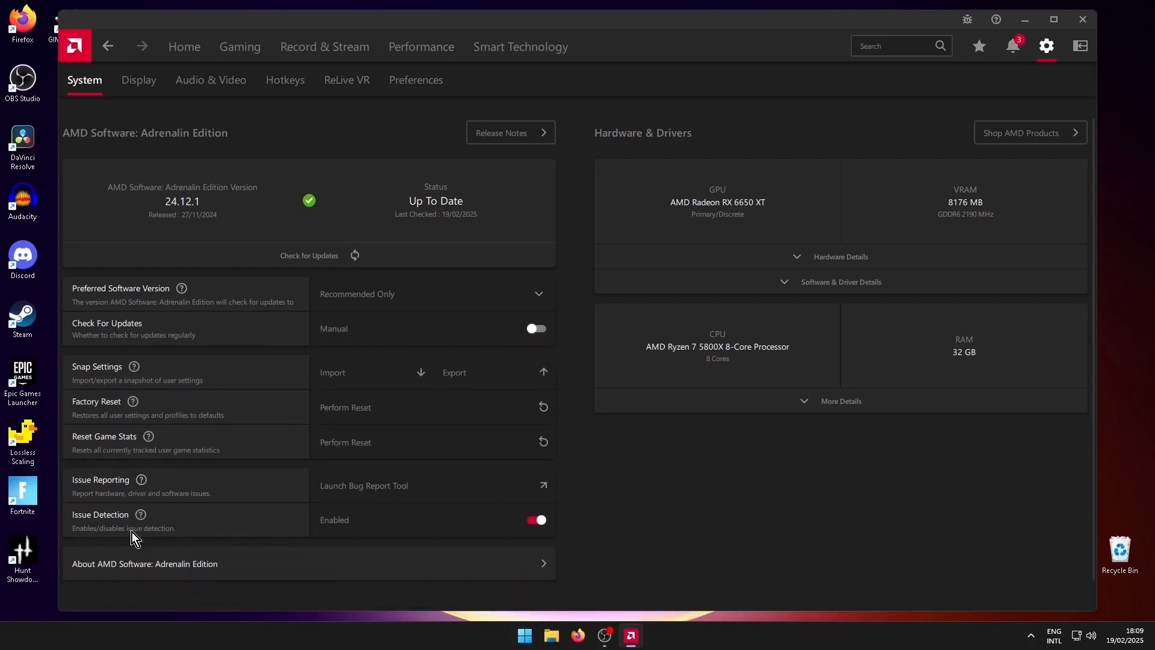
{"action": "left_click", "coordinate": [529, 521]}
- Review the available Color Depth and Pixel Format options for Display 1 in the display settings
{"action": "left_click", "coordinate": [143, 86]}
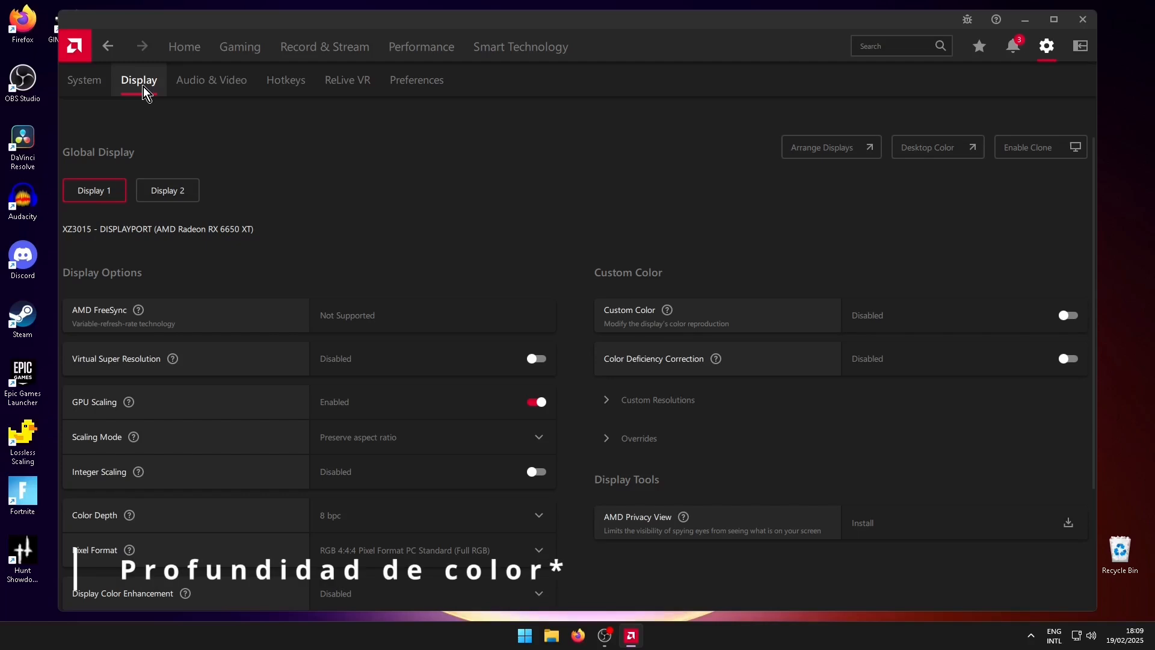
{"action": "scroll", "coordinate": [408, 224], "scroll_direction": "down", "scroll_amount": 2}
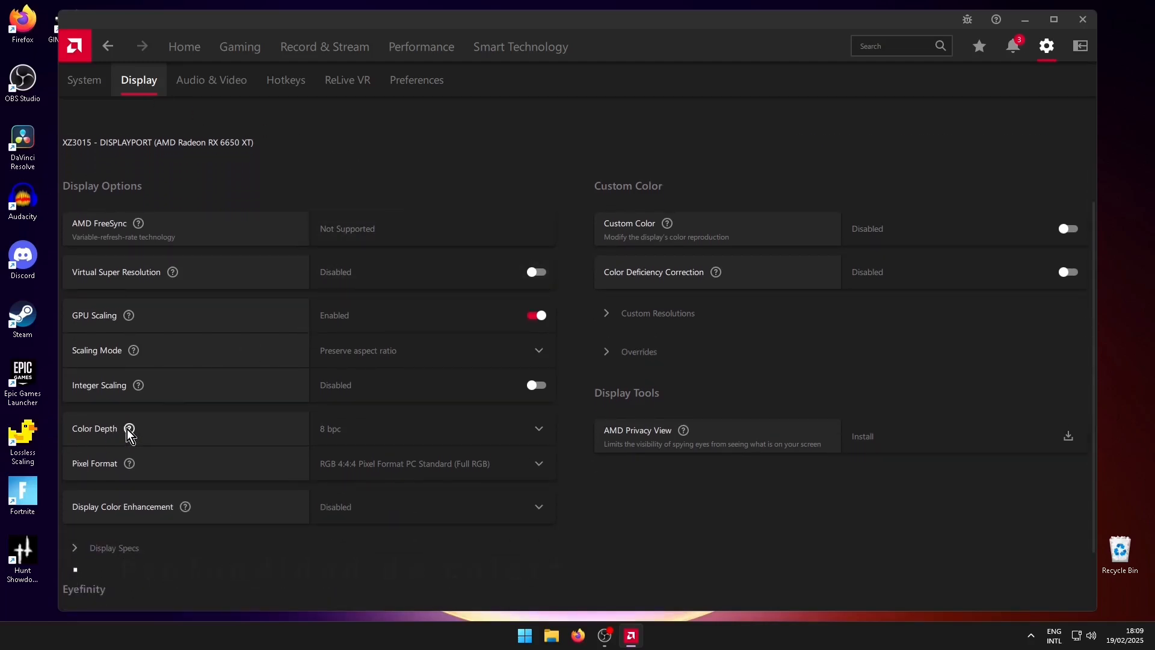
{"action": "left_click", "coordinate": [430, 430]}
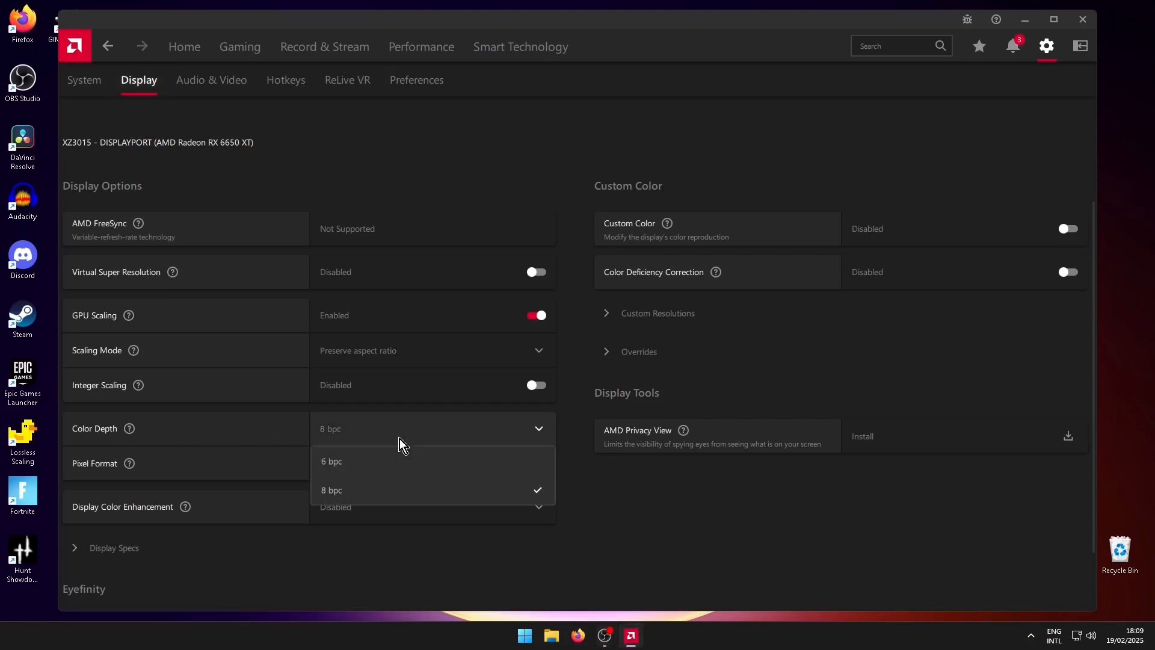
{"action": "left_click", "coordinate": [419, 430]}
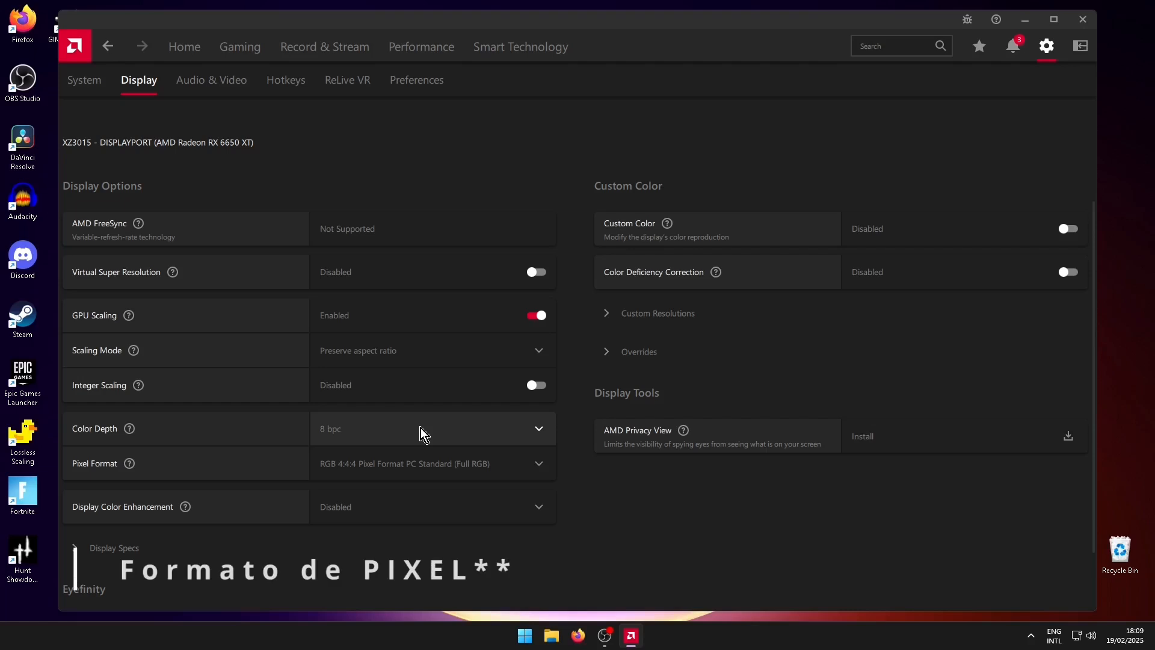
{"action": "left_click", "coordinate": [419, 464]}
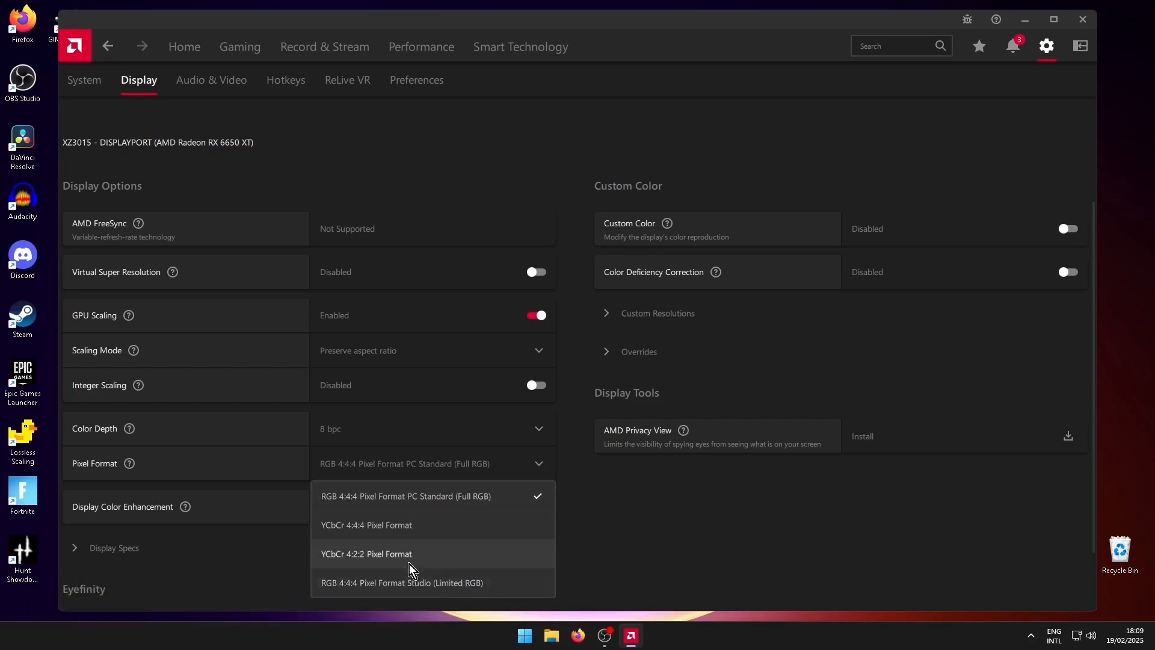
- In the general preferences, disable Advertisements, Toast Notifications, Tutorials, and Animation & Effects
{"action": "left_click", "coordinate": [442, 83]}
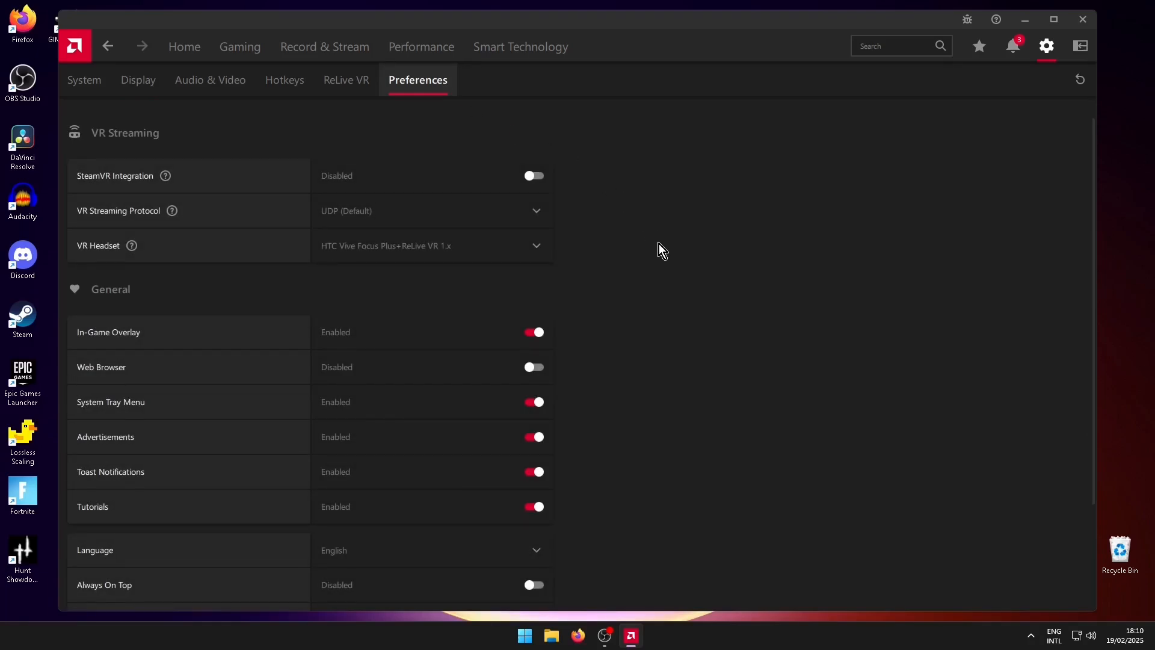
{"action": "scroll", "coordinate": [659, 243], "scroll_direction": "down", "scroll_amount": 3}
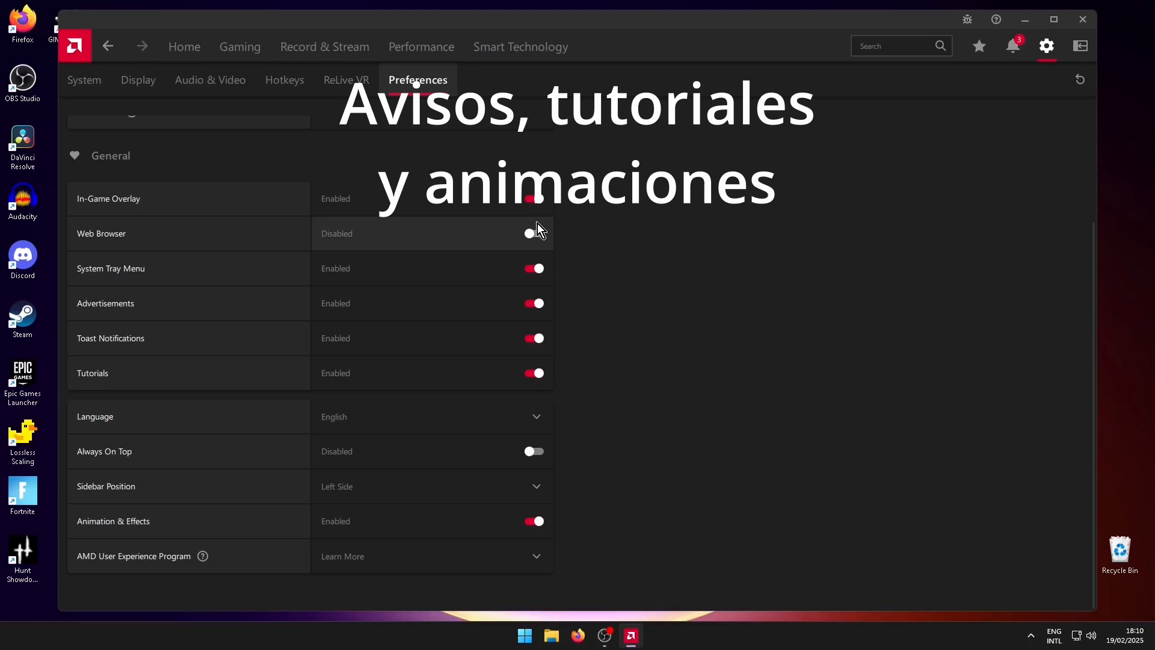
{"action": "left_click", "coordinate": [538, 301]}
{"action": "left_click", "coordinate": [538, 343]}
{"action": "left_click", "coordinate": [536, 376]}
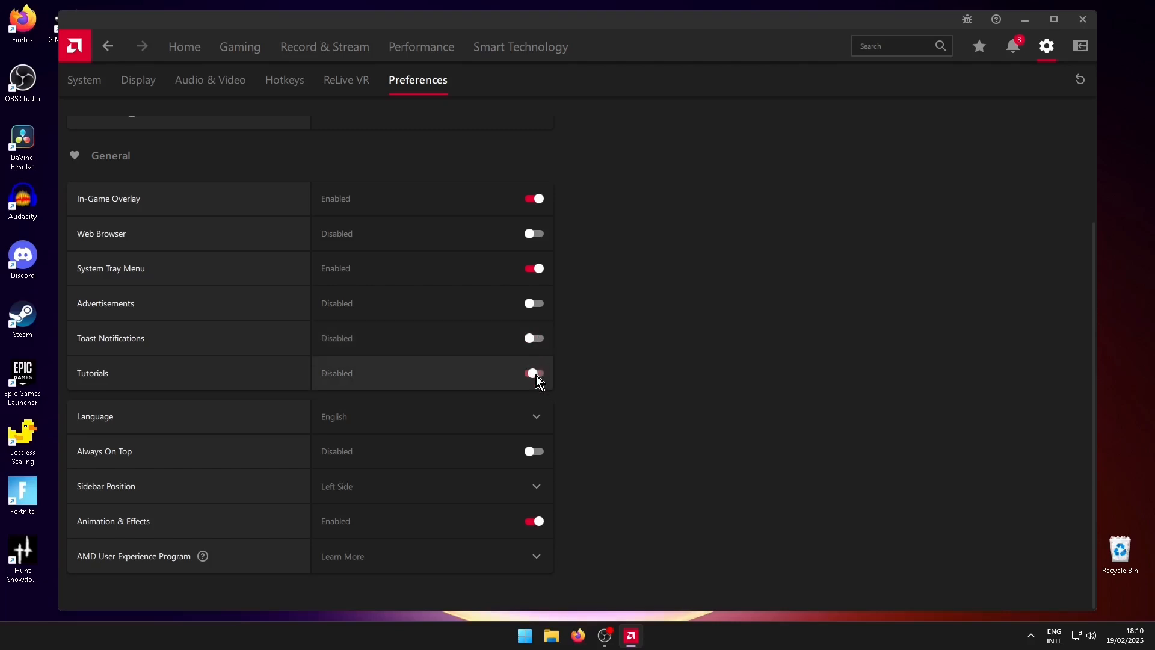
{"action": "left_click", "coordinate": [535, 524]}
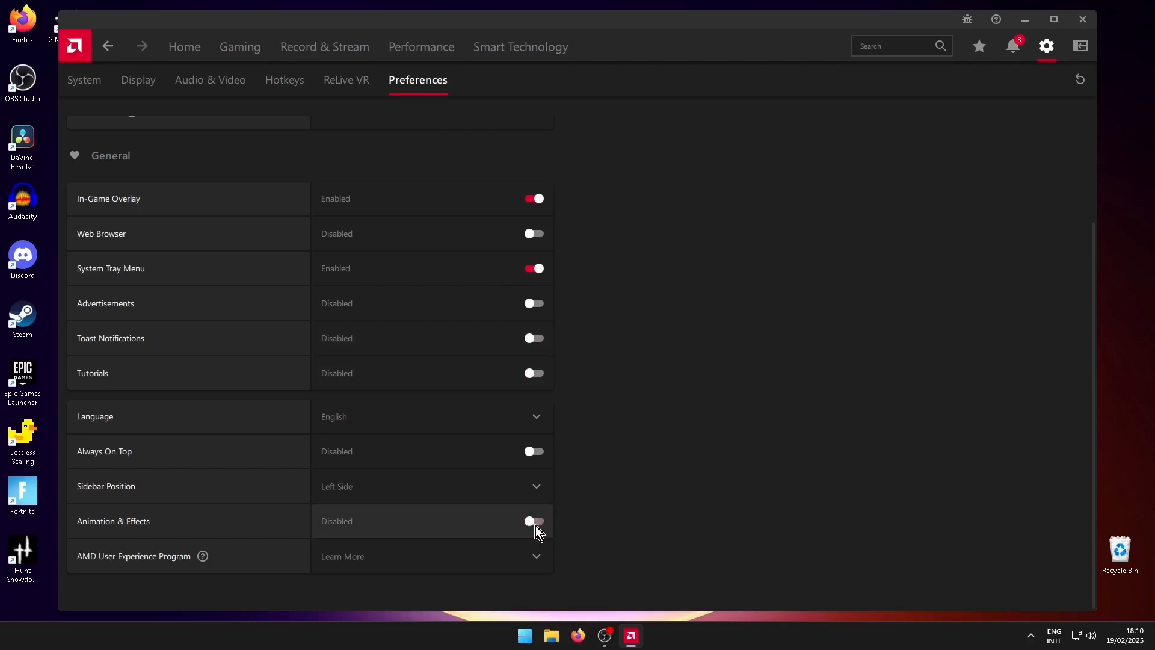
{"action": "scroll", "coordinate": [803, 368], "scroll_direction": "up", "scroll_amount": 3}
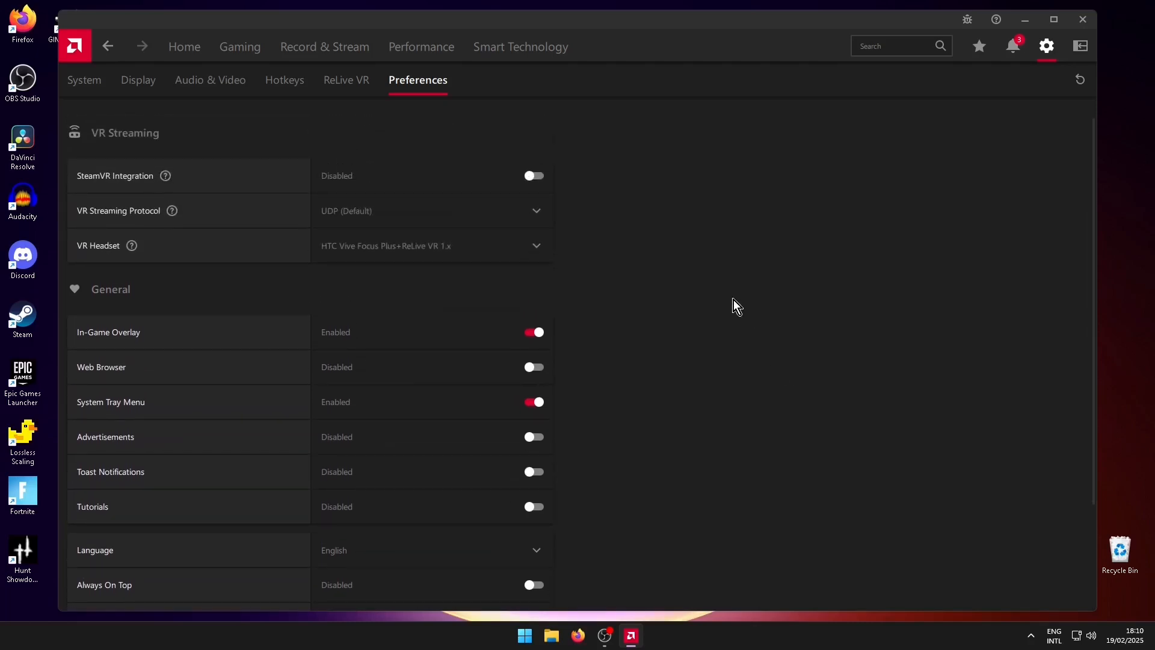
- Switch the global gaming graphics settings from the basic layout to Advanced View
{"action": "left_click", "coordinate": [250, 53]}
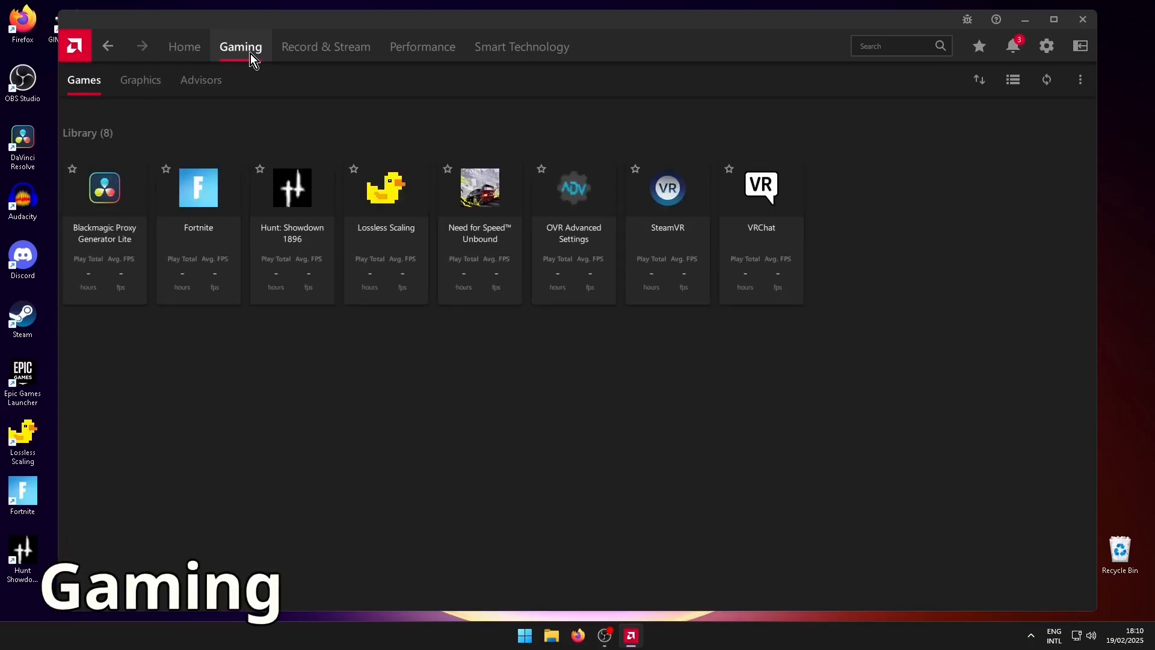
{"action": "left_click", "coordinate": [133, 89]}
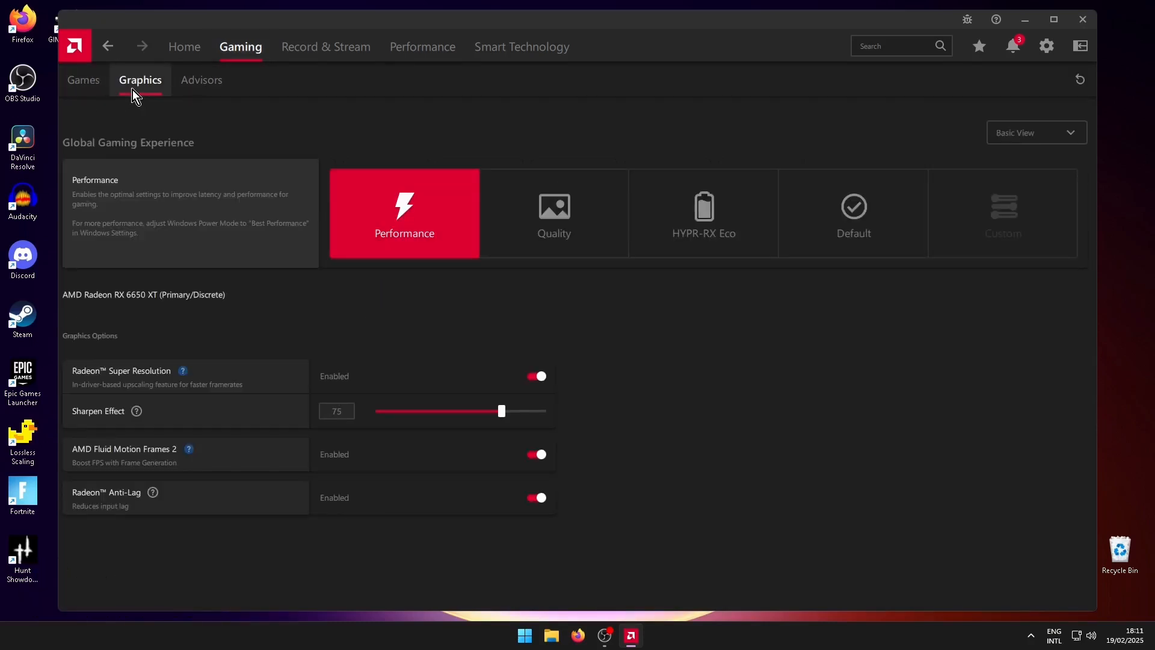
{"action": "left_click", "coordinate": [1030, 141]}
{"action": "left_click", "coordinate": [1034, 183]}
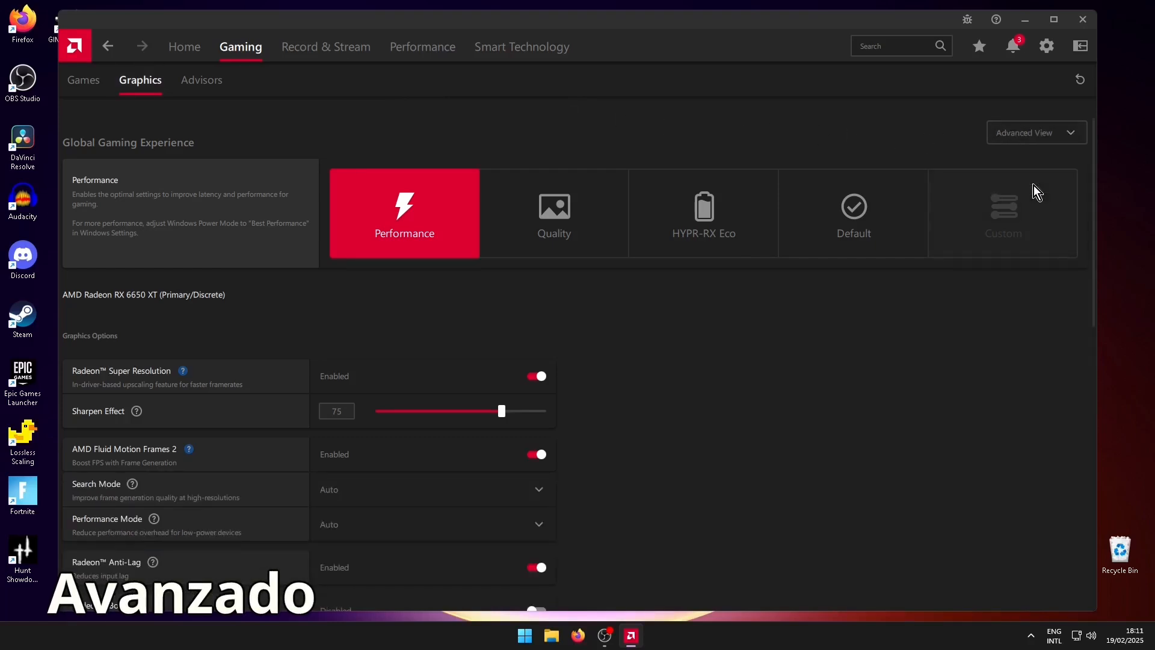
- Set the Search Mode of AMD Fluid Motion Frames 2 to Standard in the global graphics options
{"action": "scroll", "coordinate": [908, 290], "scroll_direction": "down", "scroll_amount": 1}
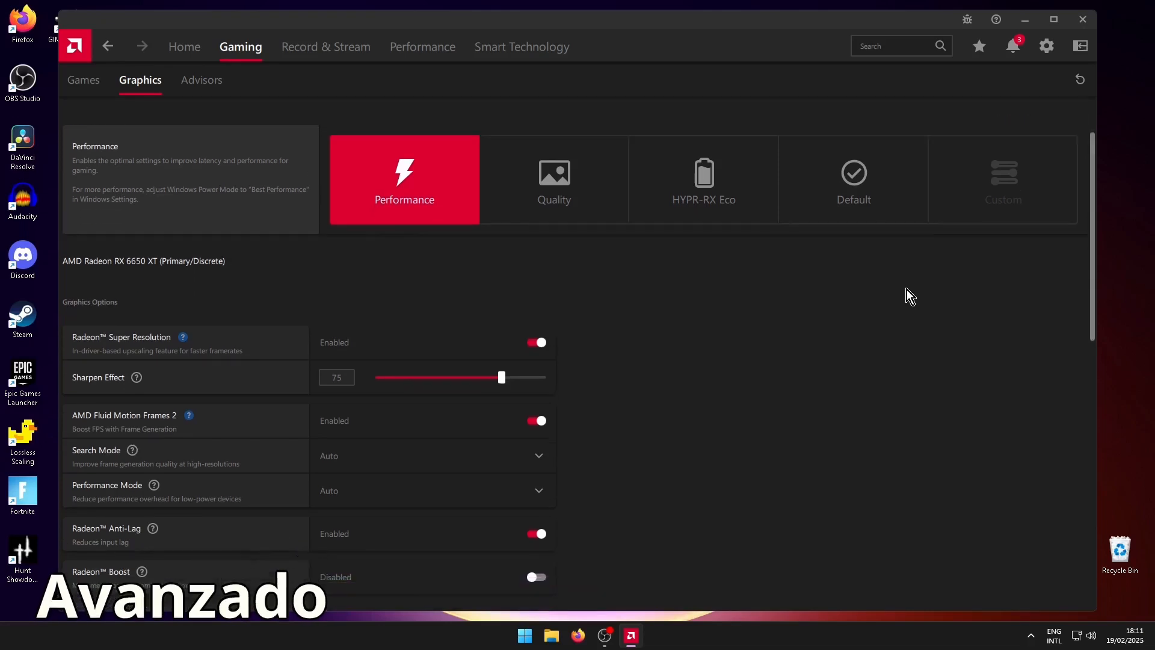
{"action": "scroll", "coordinate": [908, 290], "scroll_direction": "down", "scroll_amount": 3}
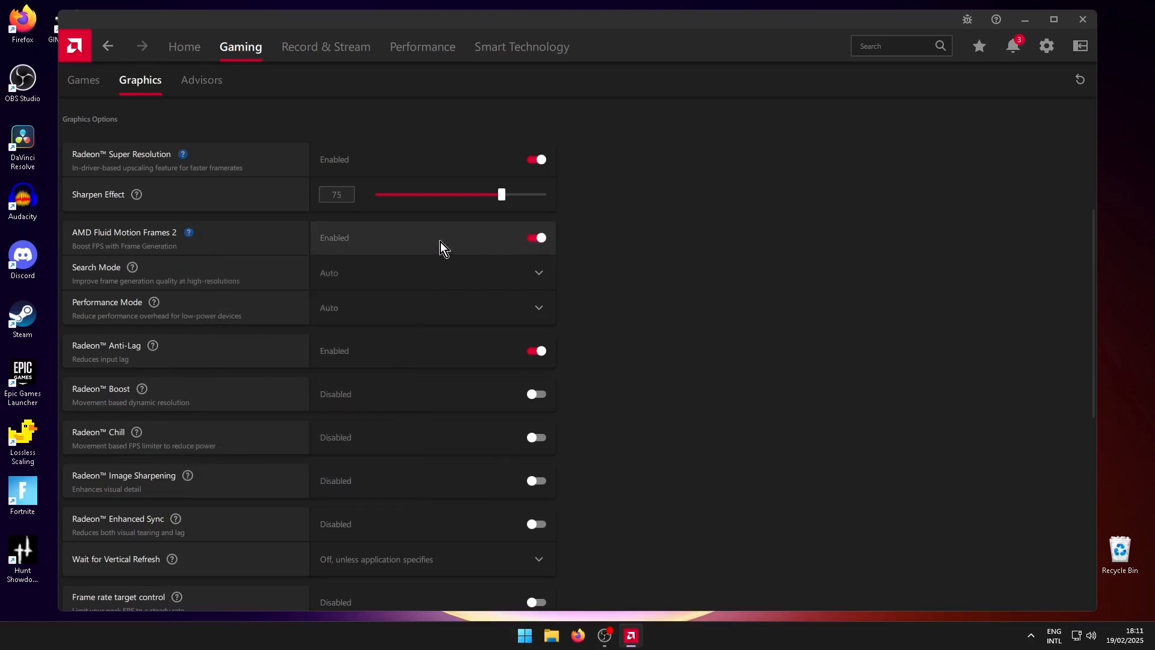
{"action": "left_click", "coordinate": [381, 275]}
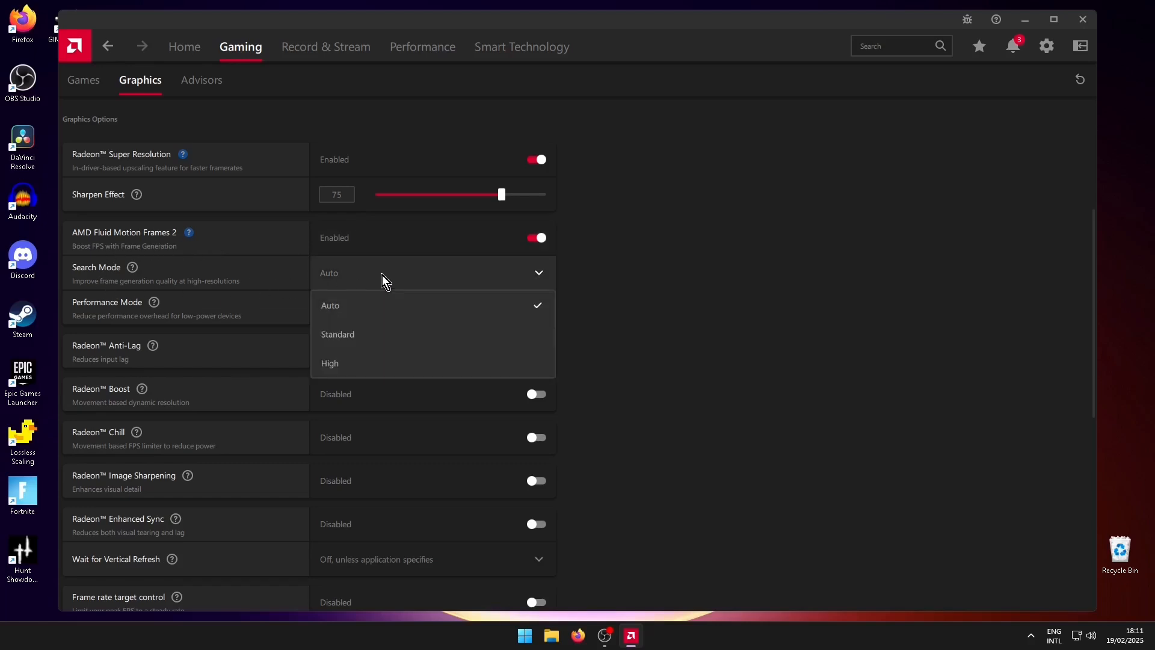
{"action": "left_click", "coordinate": [381, 275]}
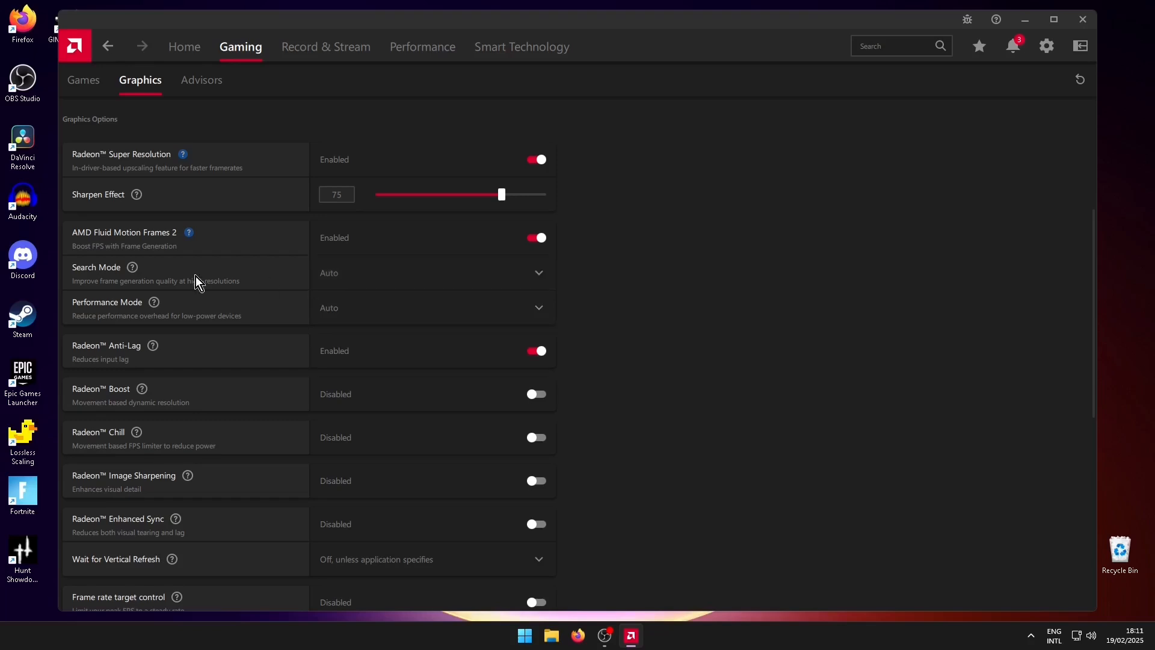
{"action": "mouse_move", "coordinate": [137, 269]}
{"action": "left_click", "coordinate": [435, 277]}
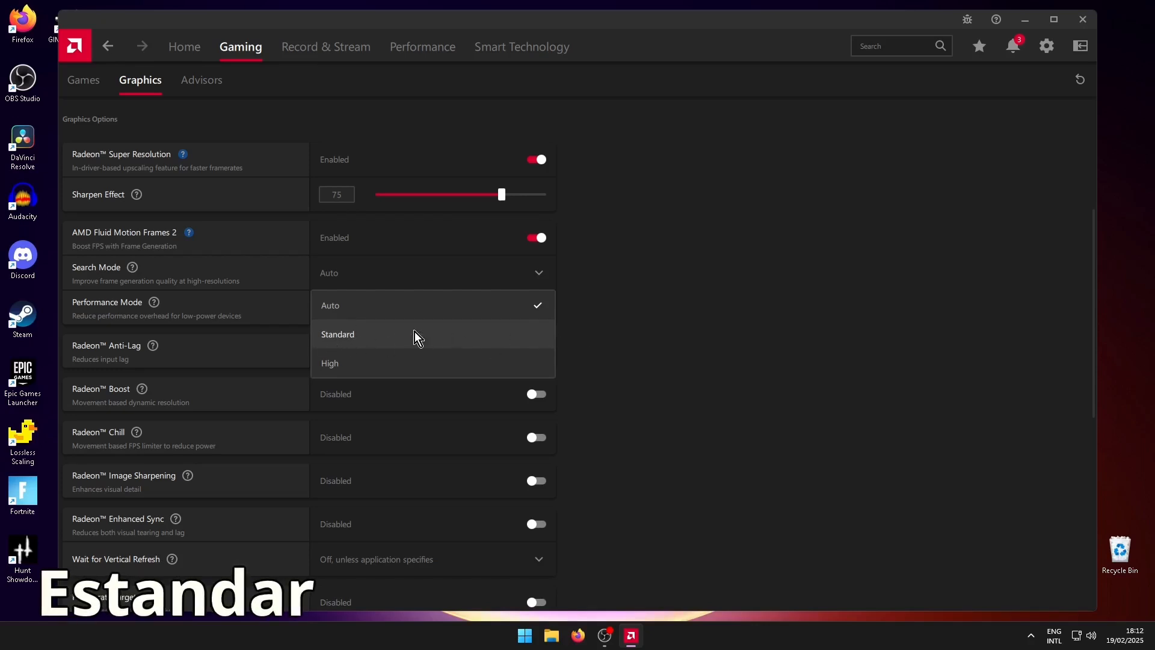
{"action": "left_click", "coordinate": [395, 336]}
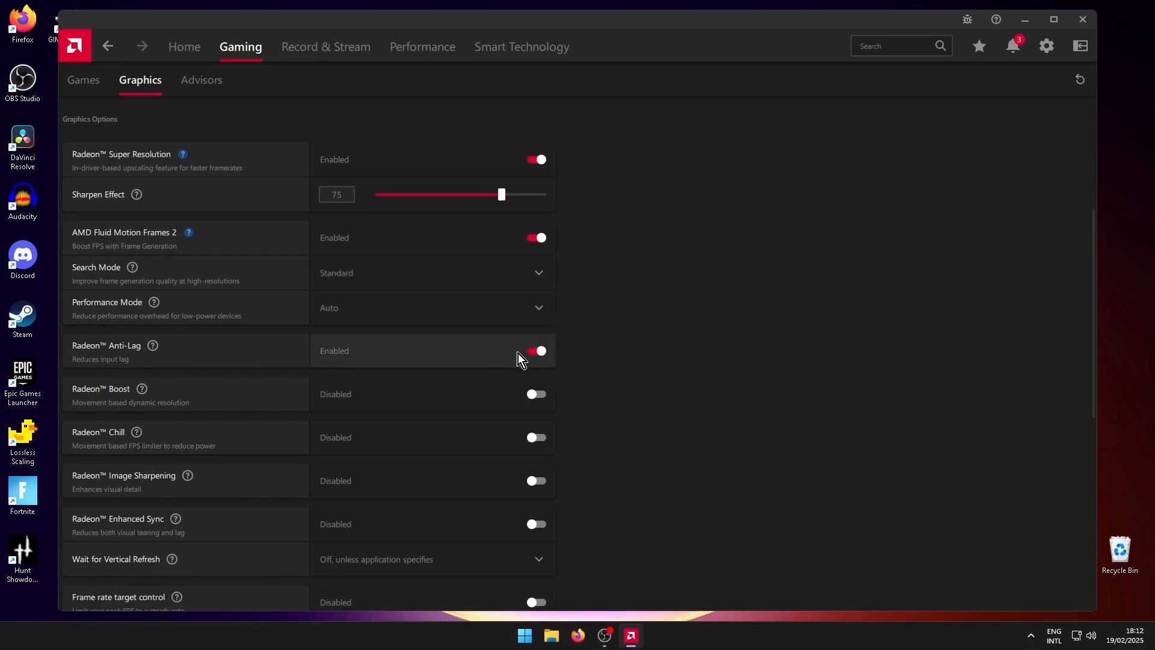
- Enable Radeon Chill, accepting its confirmation dialog, and set both Idle FPS and Peak FPS to 60
{"action": "left_click_drag", "start_coordinate": [1096, 280], "coordinate": [1118, 366]}
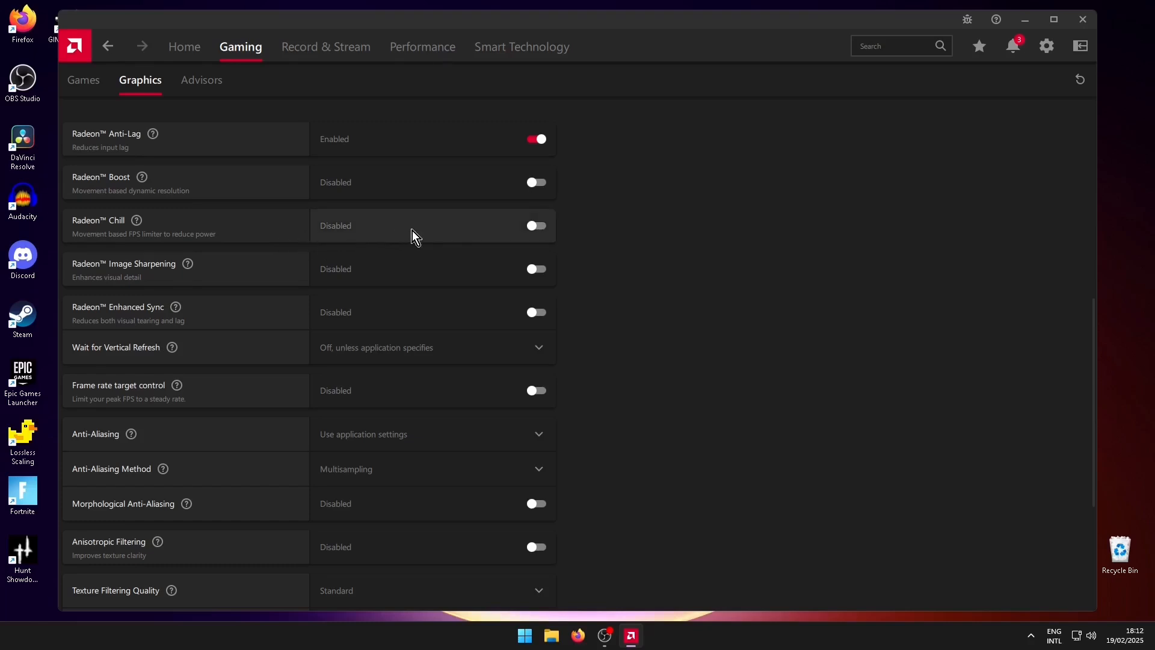
{"action": "left_click", "coordinate": [533, 231]}
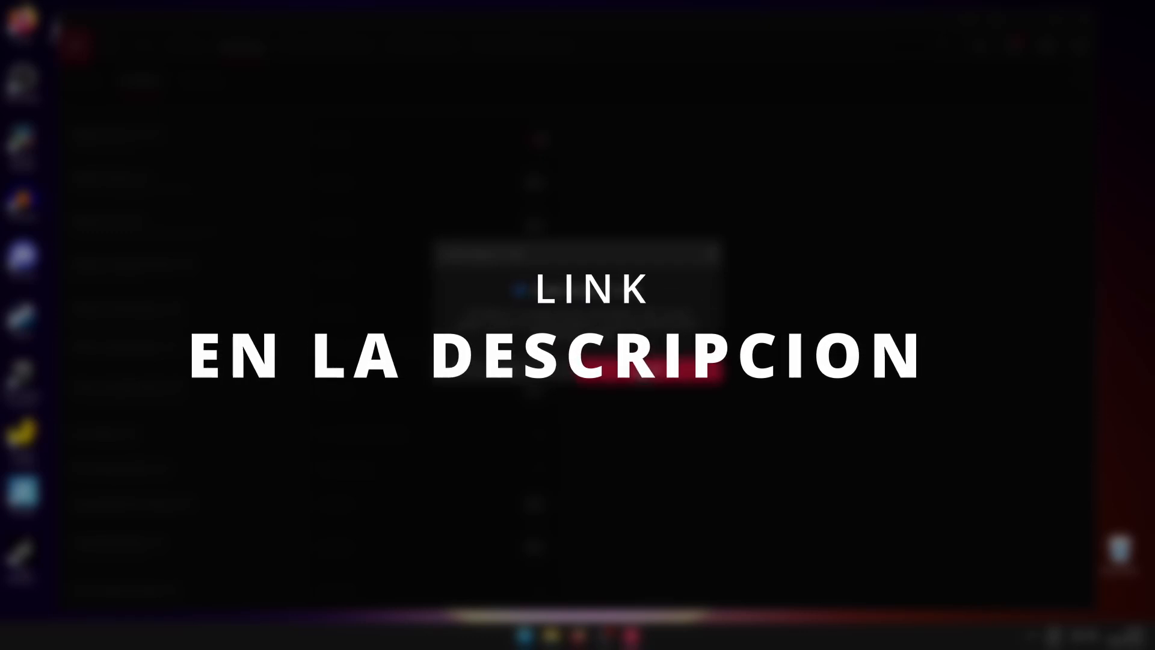
{"action": "left_click", "coordinate": [603, 377]}
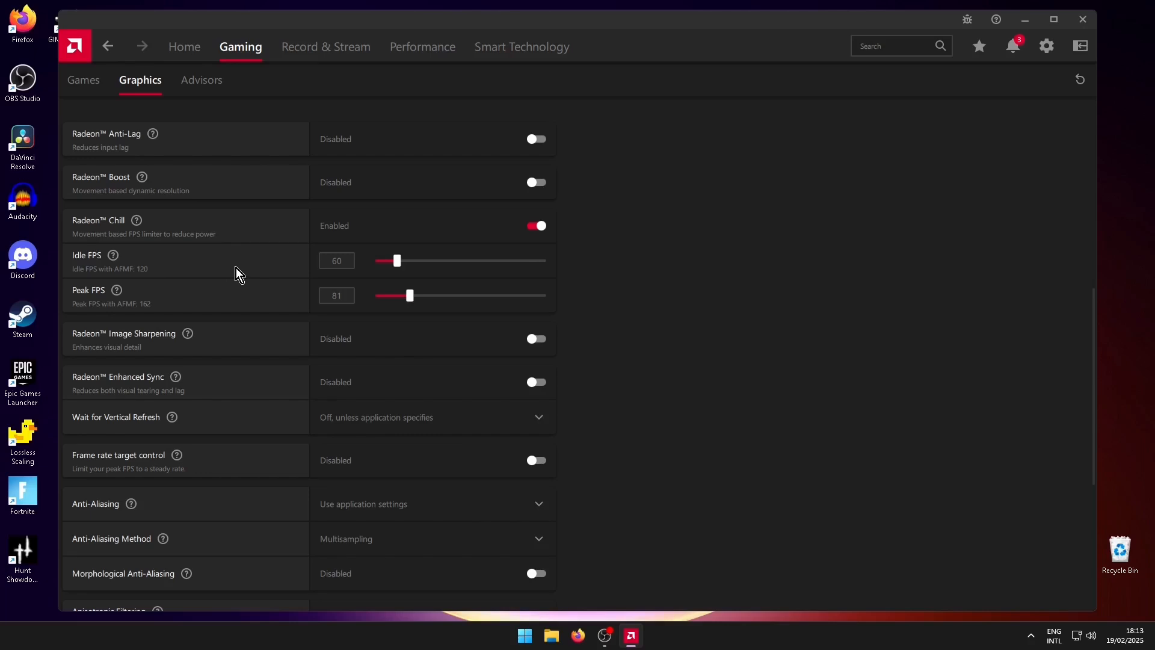
{"action": "left_click", "coordinate": [329, 260]}
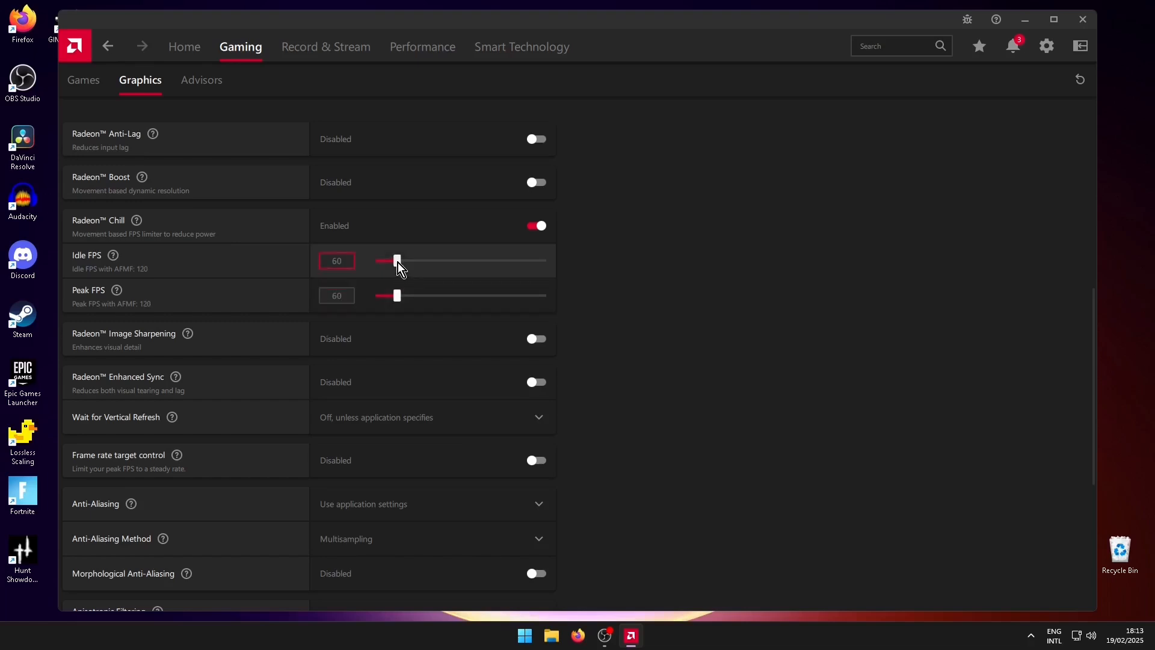
- Turn off AMD Fluid Motion Frames 2 in the global graphics options
{"action": "scroll", "coordinate": [762, 314], "scroll_direction": "up", "scroll_amount": 5}
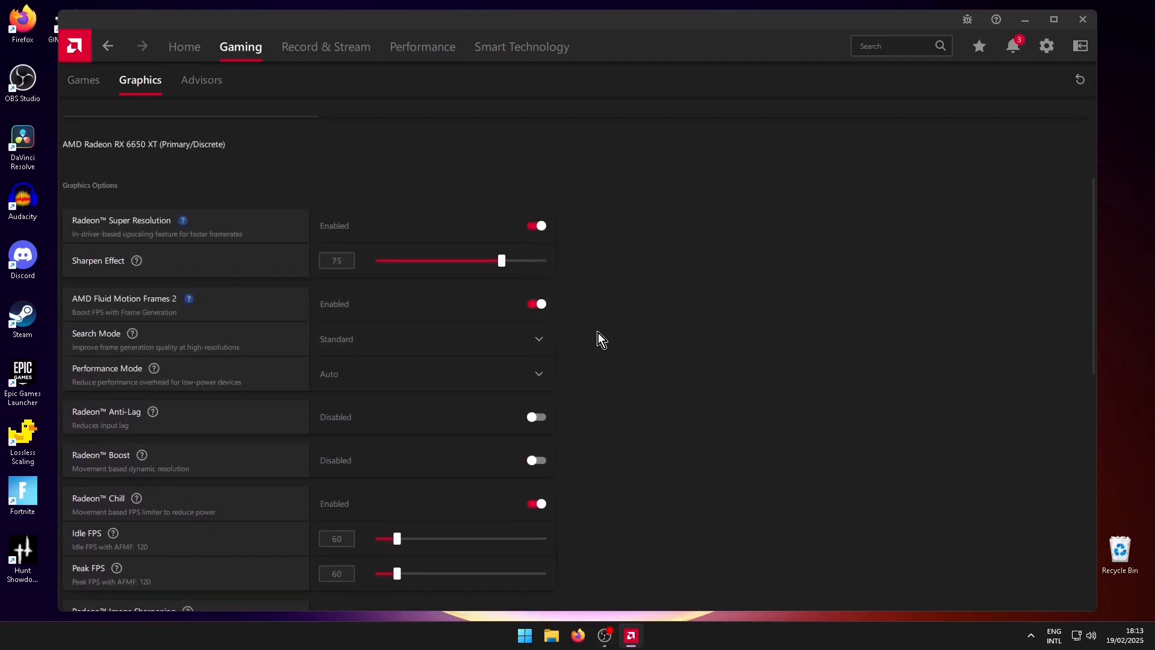
{"action": "left_click", "coordinate": [538, 305]}
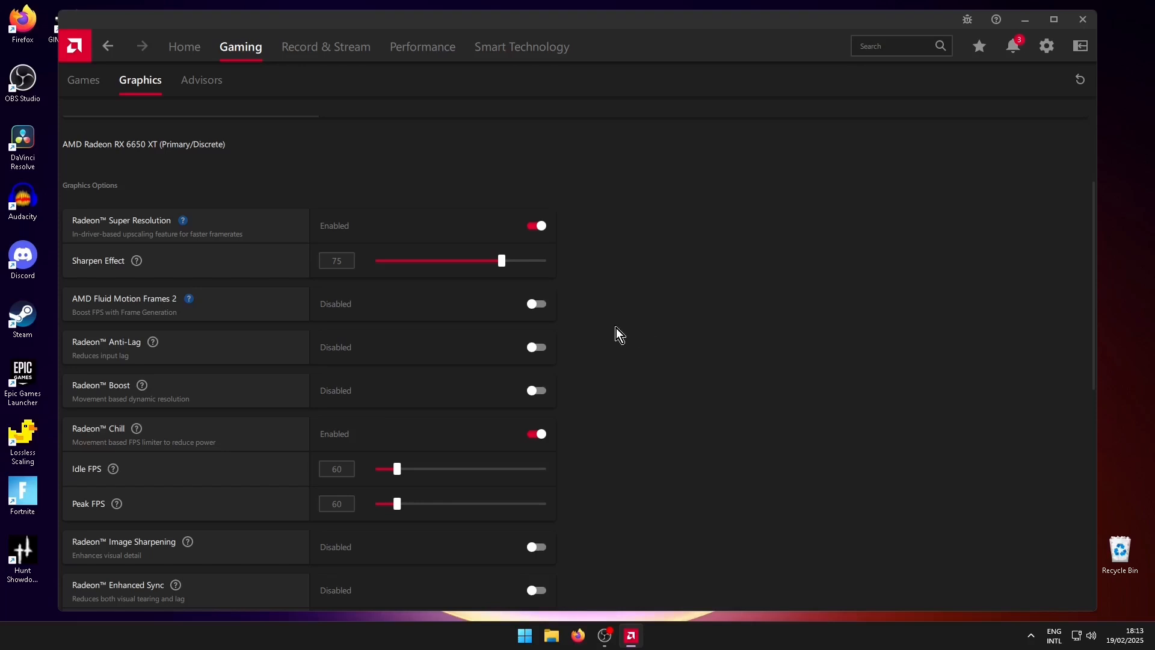
- Turn off Radeon Chill and turn AMD Fluid Motion Frames 2 back on in the global graphics options
{"action": "left_click", "coordinate": [537, 434]}
{"action": "left_click", "coordinate": [536, 304]}
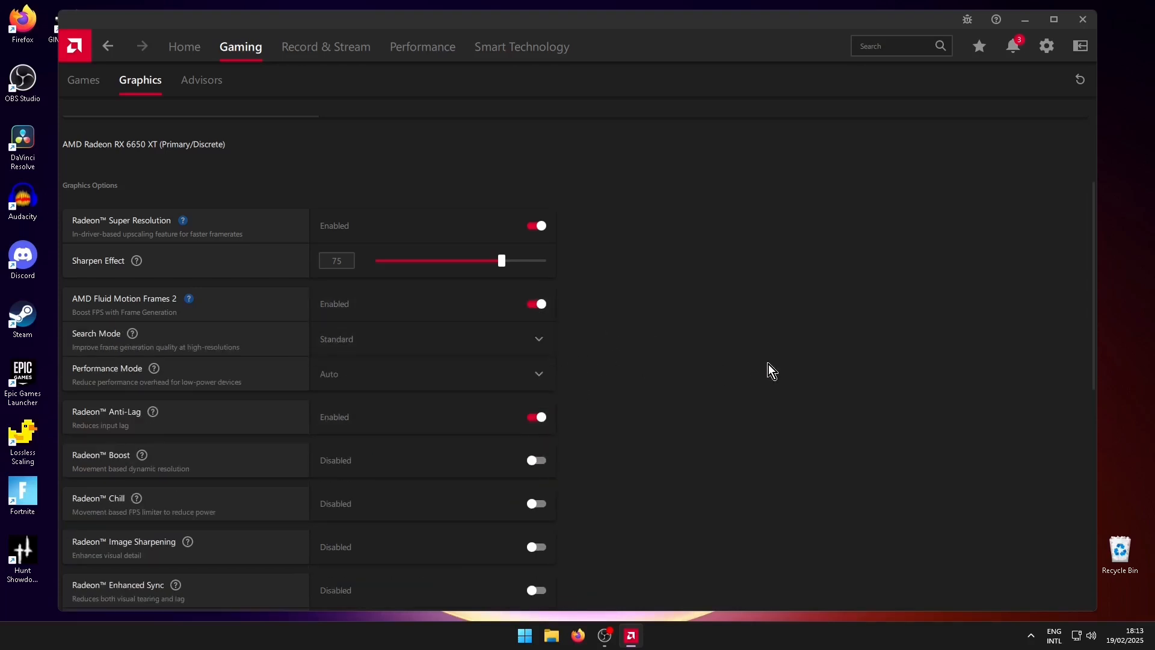
- Try out Radeon Enhanced Sync in the global graphics options by enabling it and disabling it again
{"action": "scroll", "coordinate": [768, 364], "scroll_direction": "down", "scroll_amount": 3}
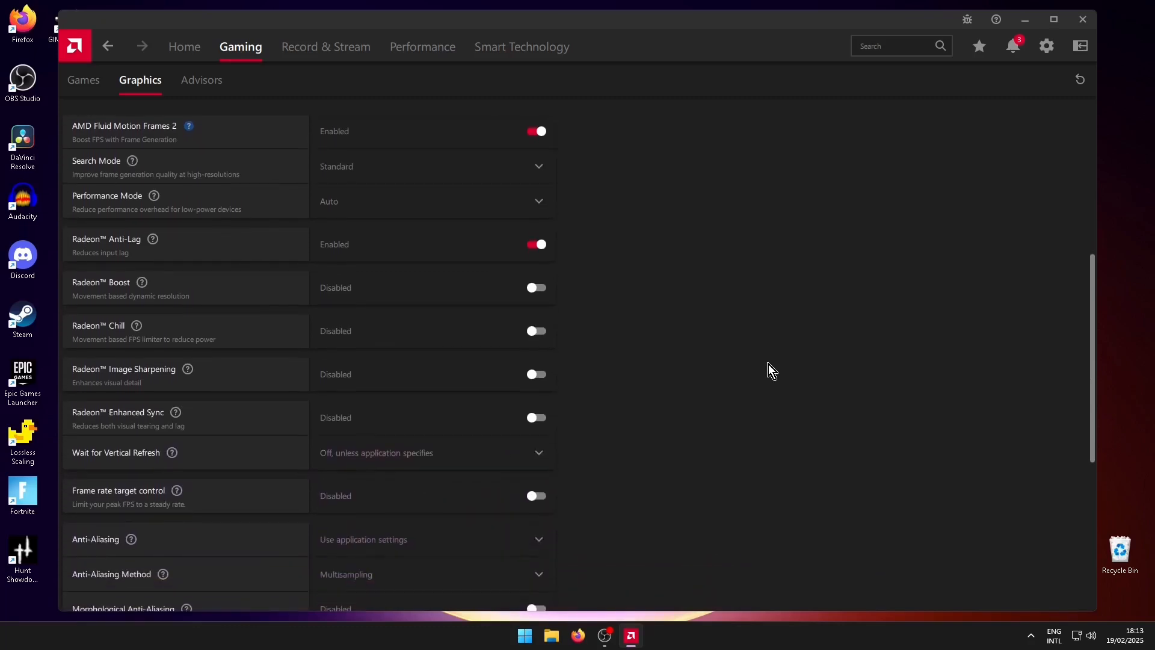
{"action": "scroll", "coordinate": [768, 363], "scroll_direction": "down", "scroll_amount": 1}
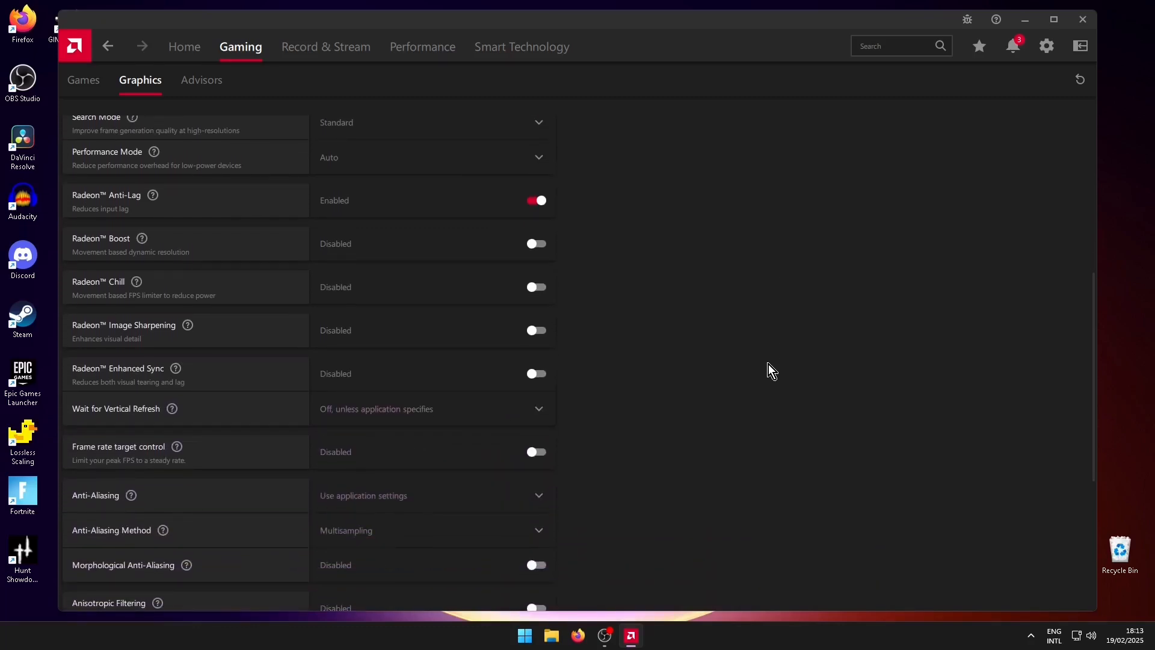
{"action": "scroll", "coordinate": [769, 367], "scroll_direction": "down", "scroll_amount": 5}
{"action": "scroll", "coordinate": [775, 362], "scroll_direction": "down", "scroll_amount": 1}
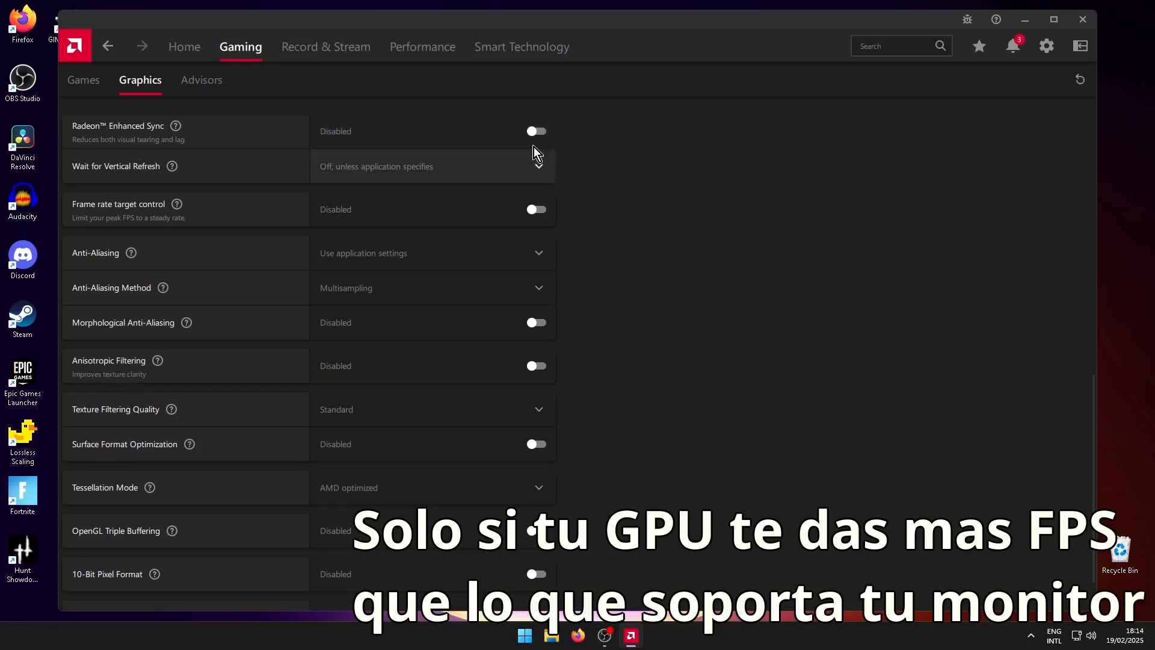
{"action": "left_click", "coordinate": [539, 135]}
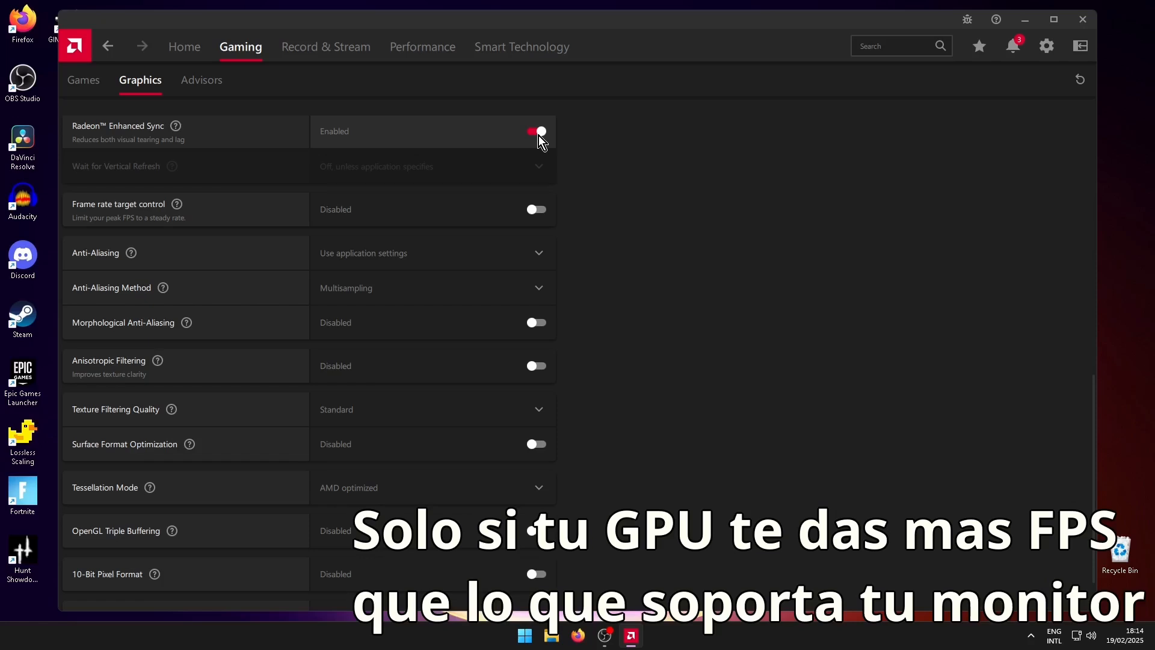
{"action": "left_click", "coordinate": [539, 137]}
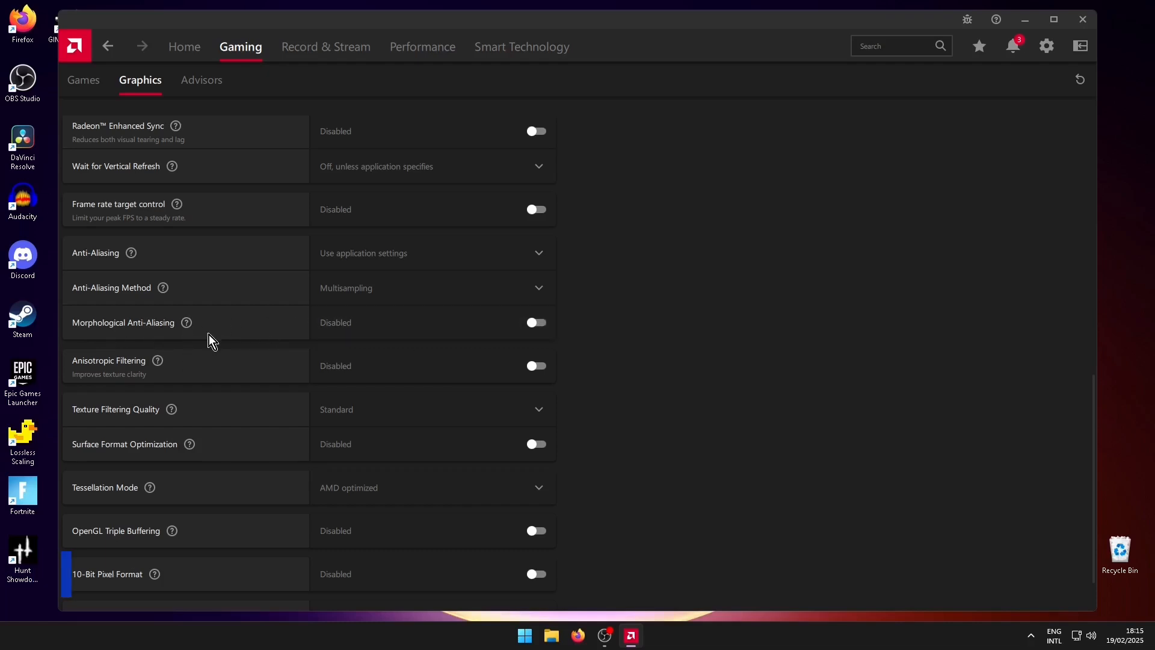
- Enable Morphological Anti-Aliasing and choose Standard for Texture Filtering Quality in the global graphics options
{"action": "mouse_move", "coordinate": [187, 325]}
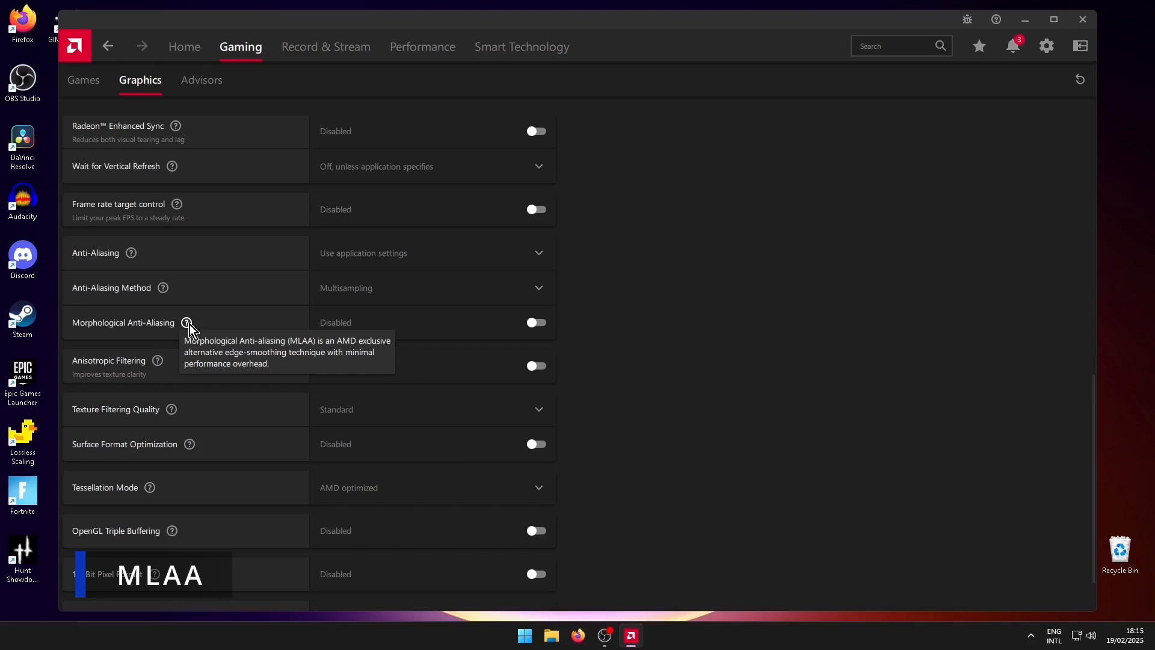
{"action": "left_click", "coordinate": [536, 323]}
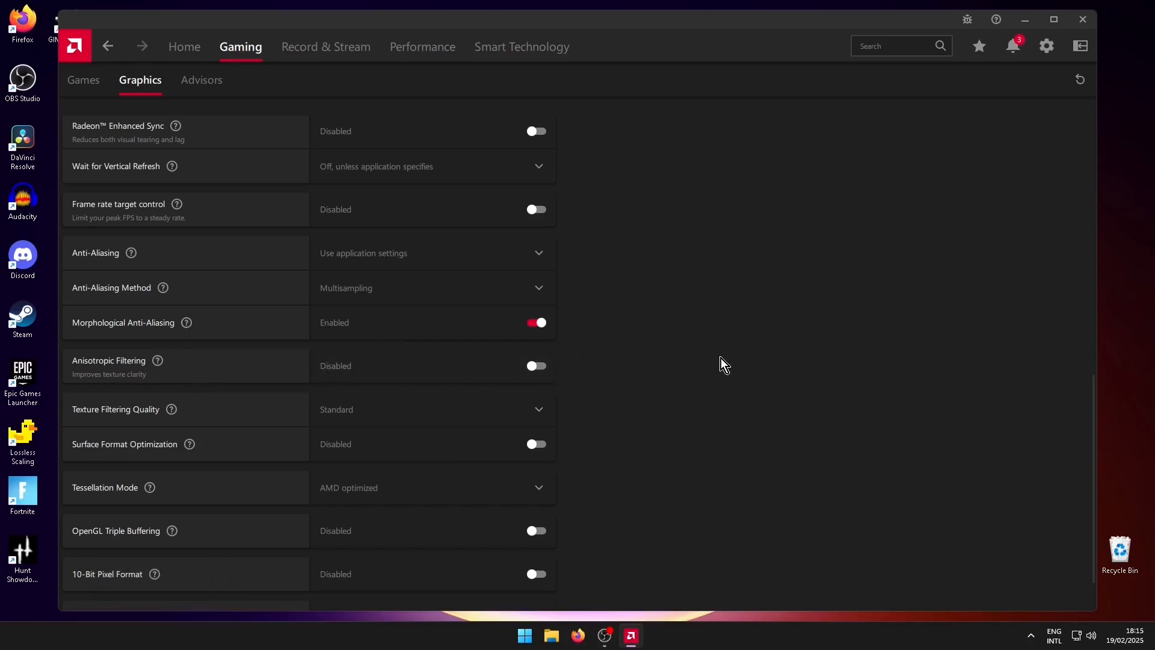
{"action": "scroll", "coordinate": [721, 359], "scroll_direction": "down", "scroll_amount": 2}
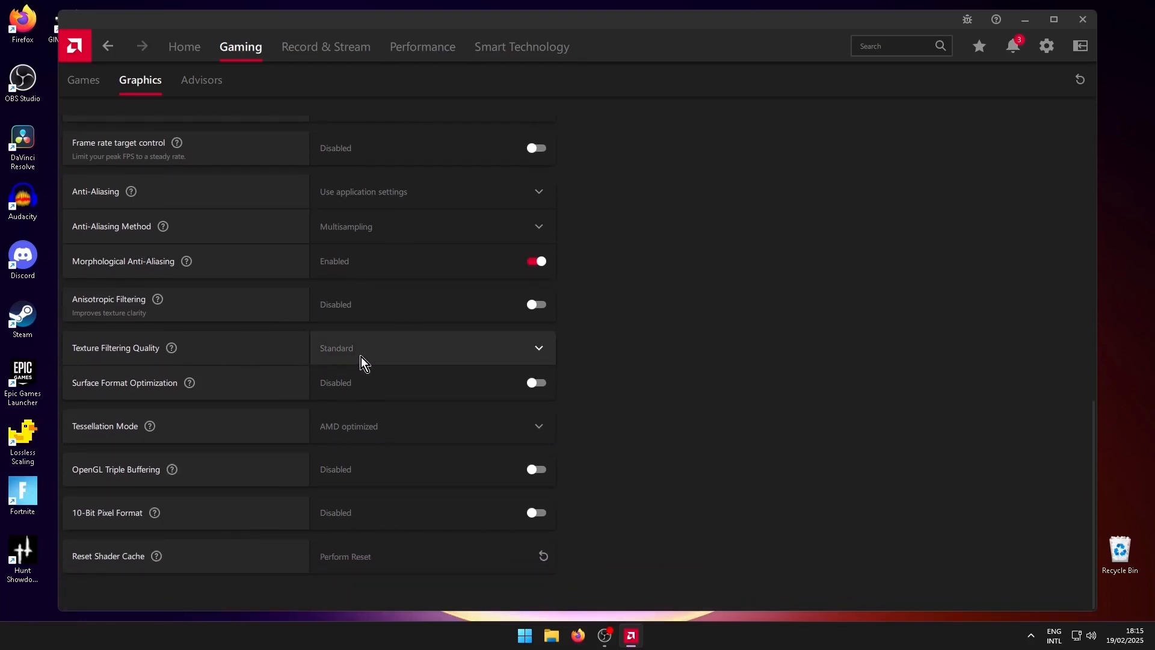
{"action": "left_click", "coordinate": [448, 352]}
{"action": "left_click", "coordinate": [452, 359]}
{"action": "left_click", "coordinate": [418, 354]}
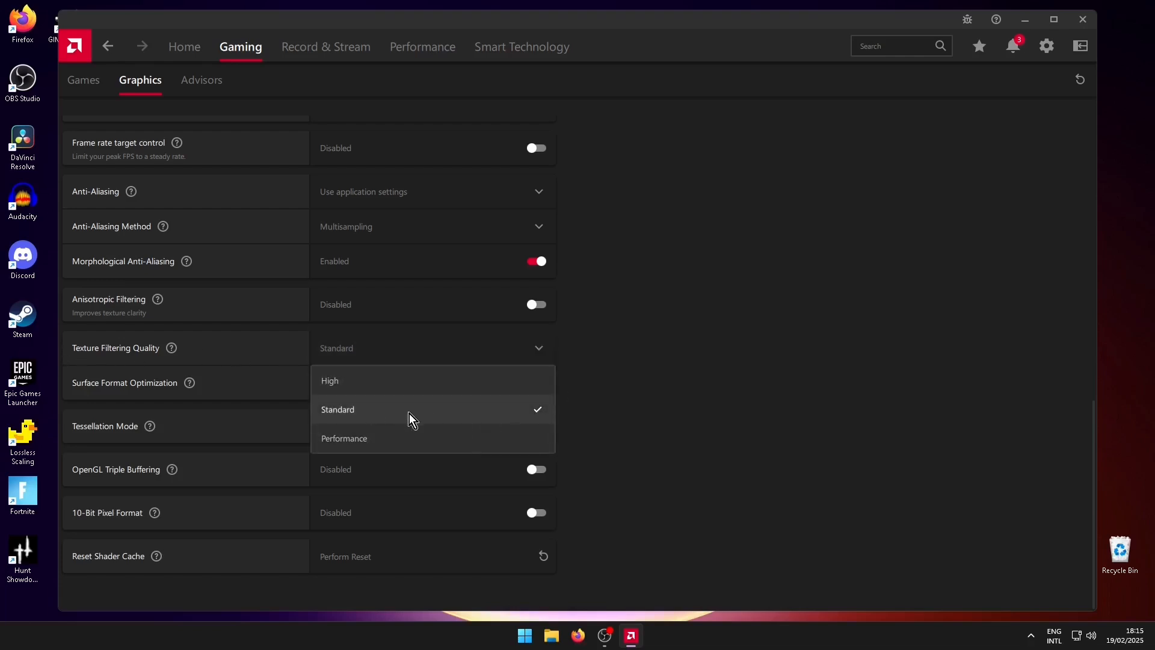
{"action": "left_click", "coordinate": [356, 415]}
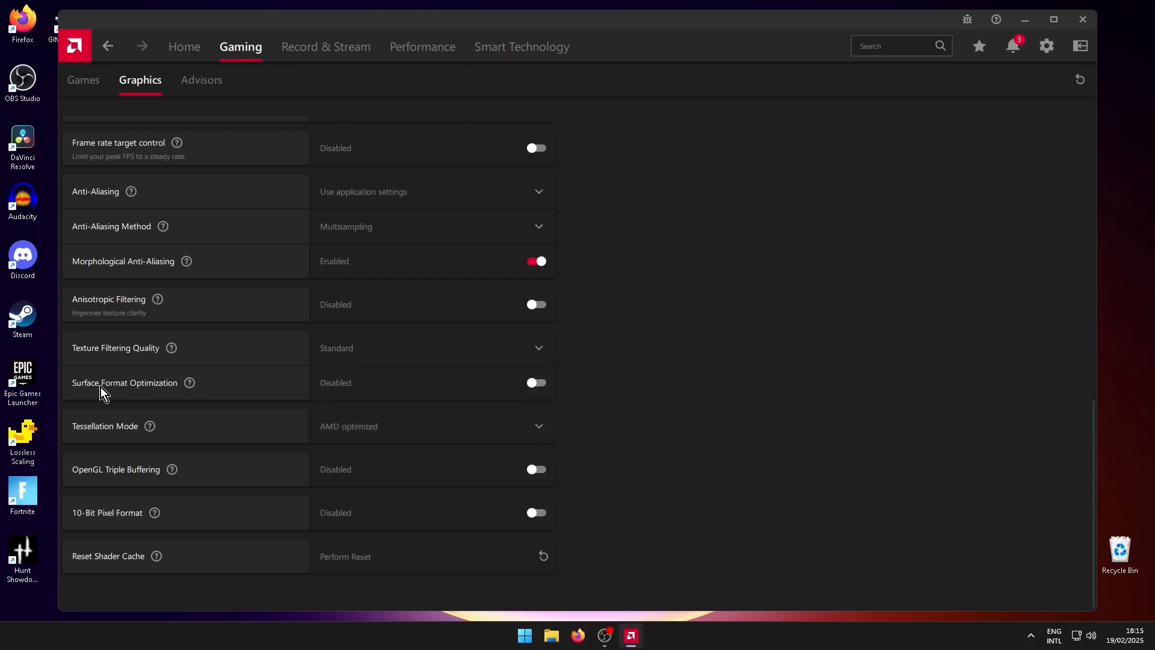
- Enable Surface Format Optimization and perform a reset of the shader cache
{"action": "mouse_move", "coordinate": [190, 388]}
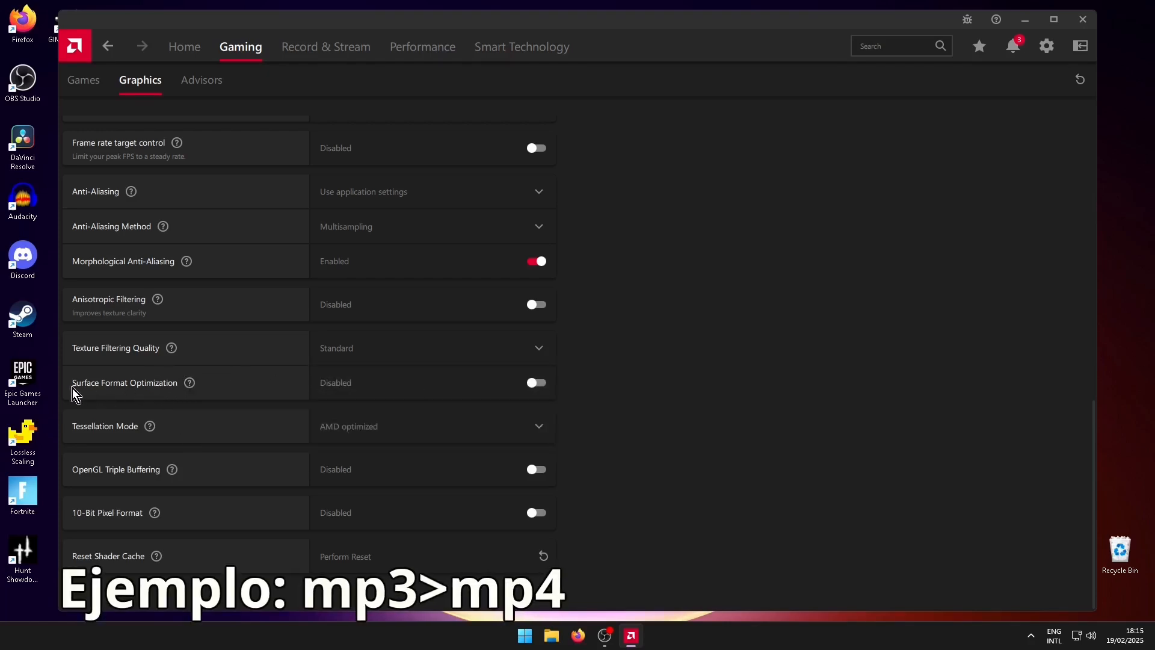
{"action": "left_click", "coordinate": [543, 391]}
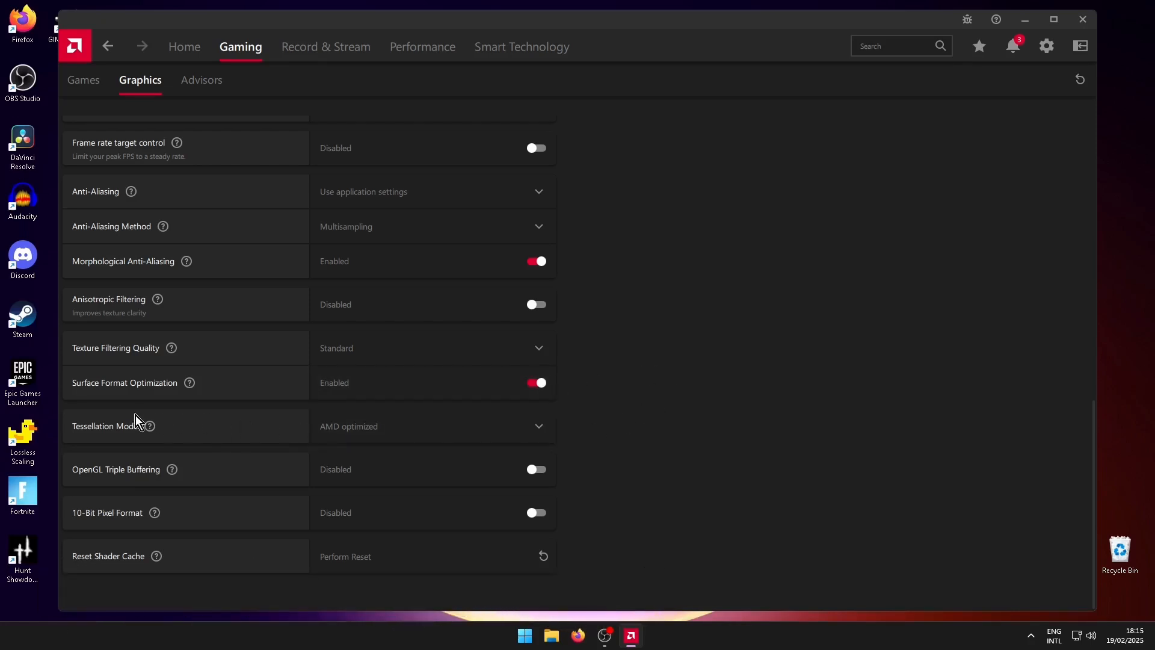
{"action": "left_click", "coordinate": [528, 551]}
{"action": "left_click", "coordinate": [682, 396]}
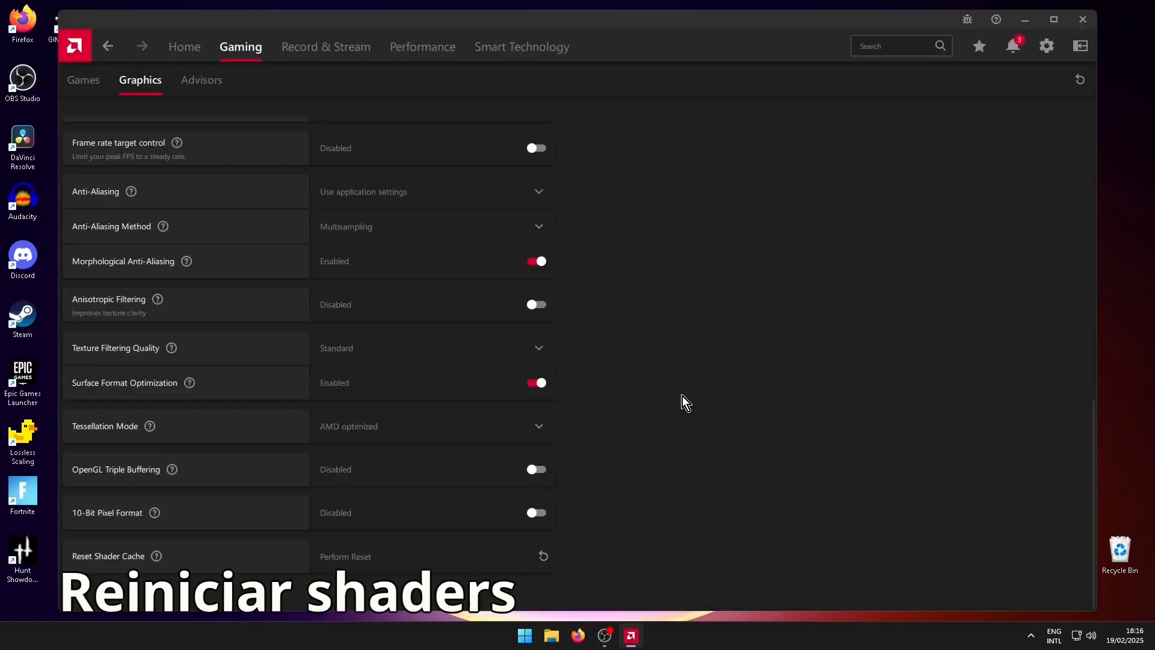
- Enable the metrics overlay in the overlay settings of the performance metrics
{"action": "left_click_drag", "start_coordinate": [1095, 445], "coordinate": [1082, 146]}
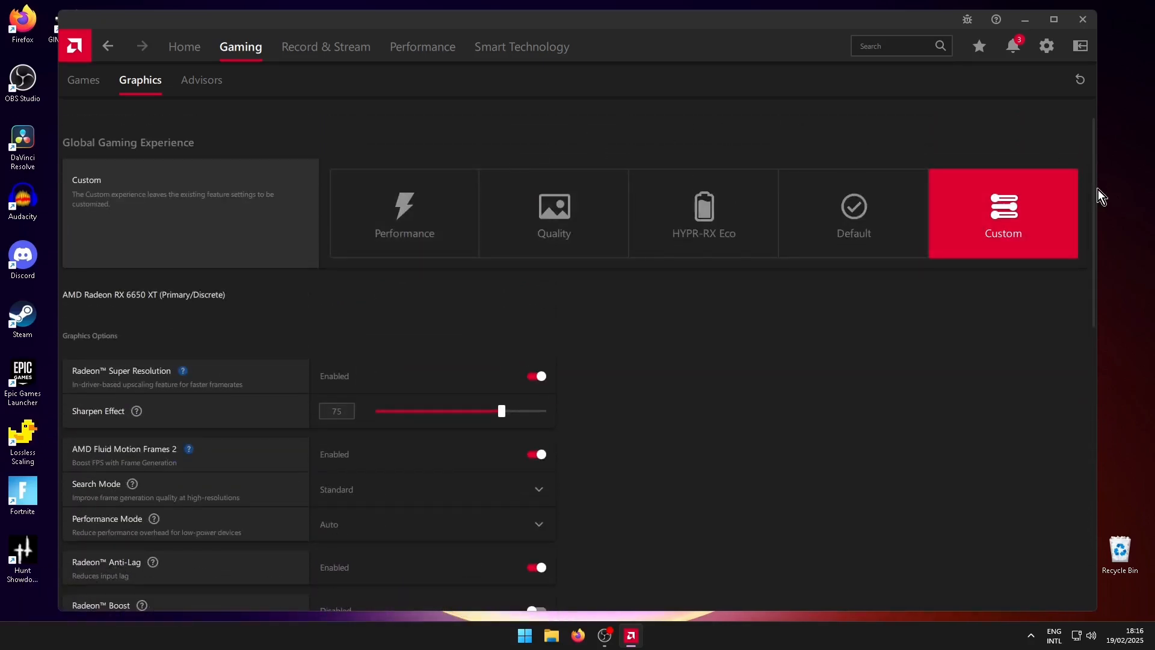
{"action": "mouse_move", "coordinate": [1095, 186]}
{"action": "left_mouse_down"}
{"action": "mouse_move", "coordinate": [1093, 207]}
{"action": "mouse_move", "coordinate": [1090, 183]}
{"action": "left_mouse_up"}
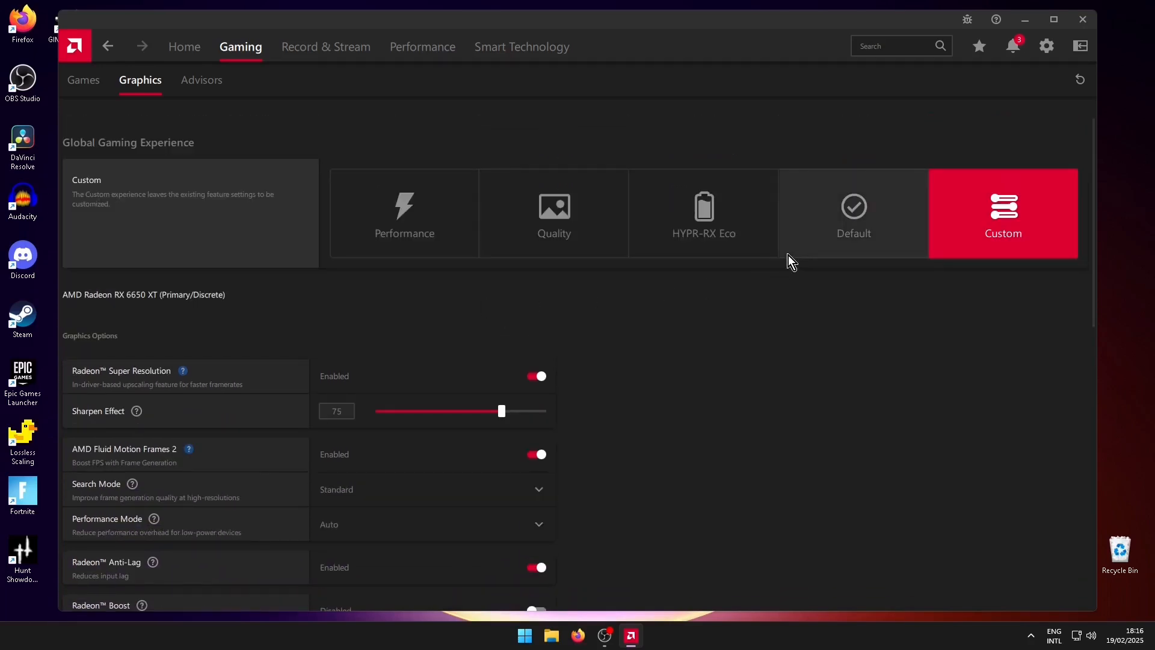
{"action": "left_click", "coordinate": [435, 50]}
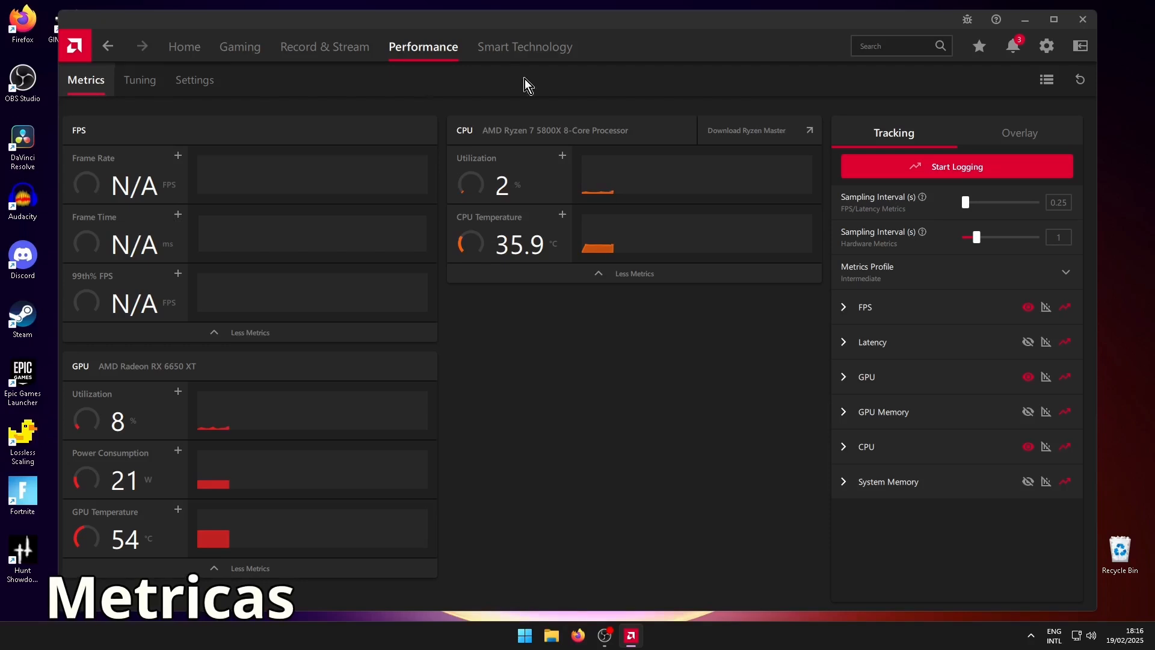
{"action": "left_click", "coordinate": [1021, 131]}
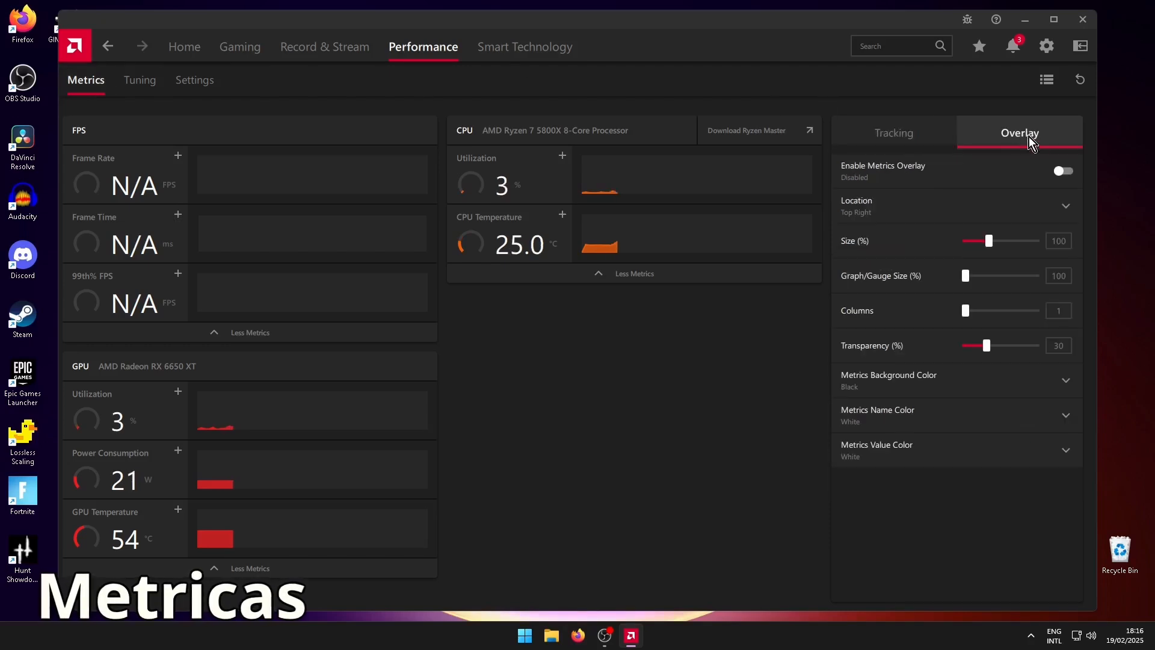
{"action": "left_click", "coordinate": [1062, 171]}
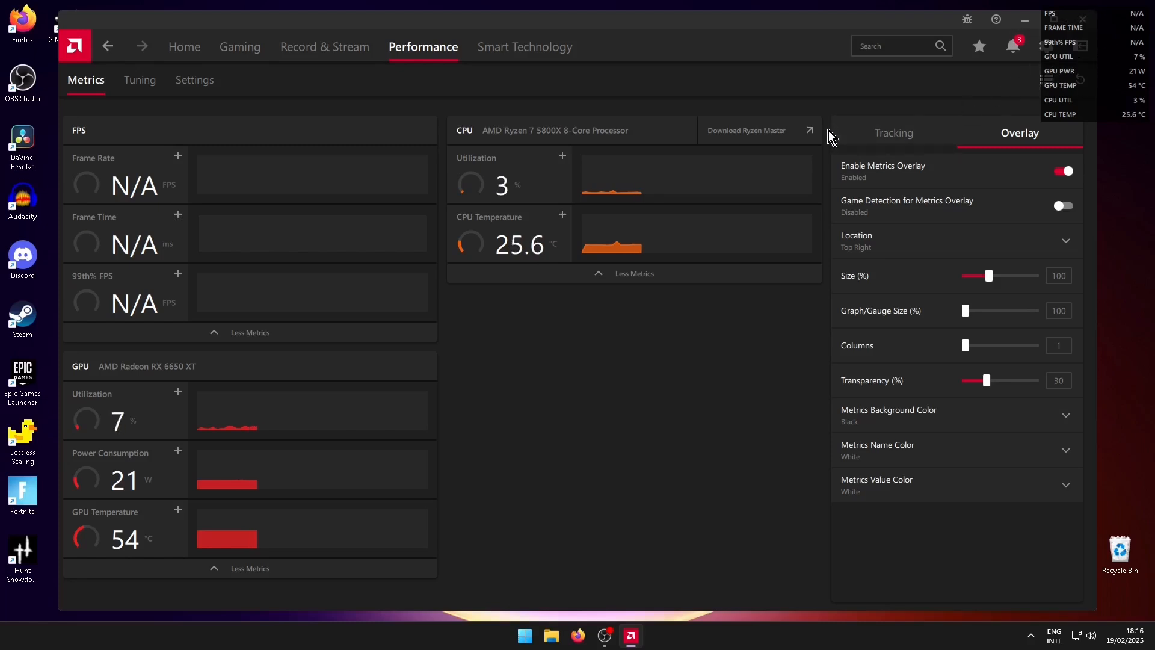
- Minimize AMD Software and move the Fortnite shortcut to the upper middle area of the desktop
{"action": "left_click", "coordinate": [1029, 22]}
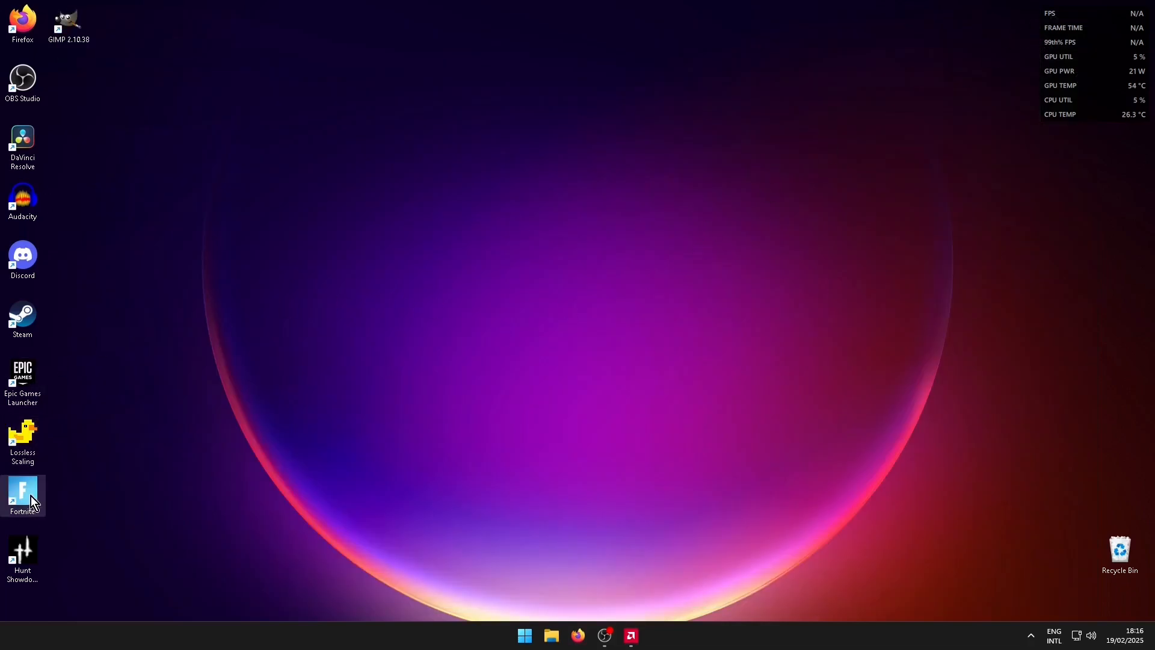
{"action": "left_click_drag", "start_coordinate": [517, 221], "coordinate": [528, 207]}
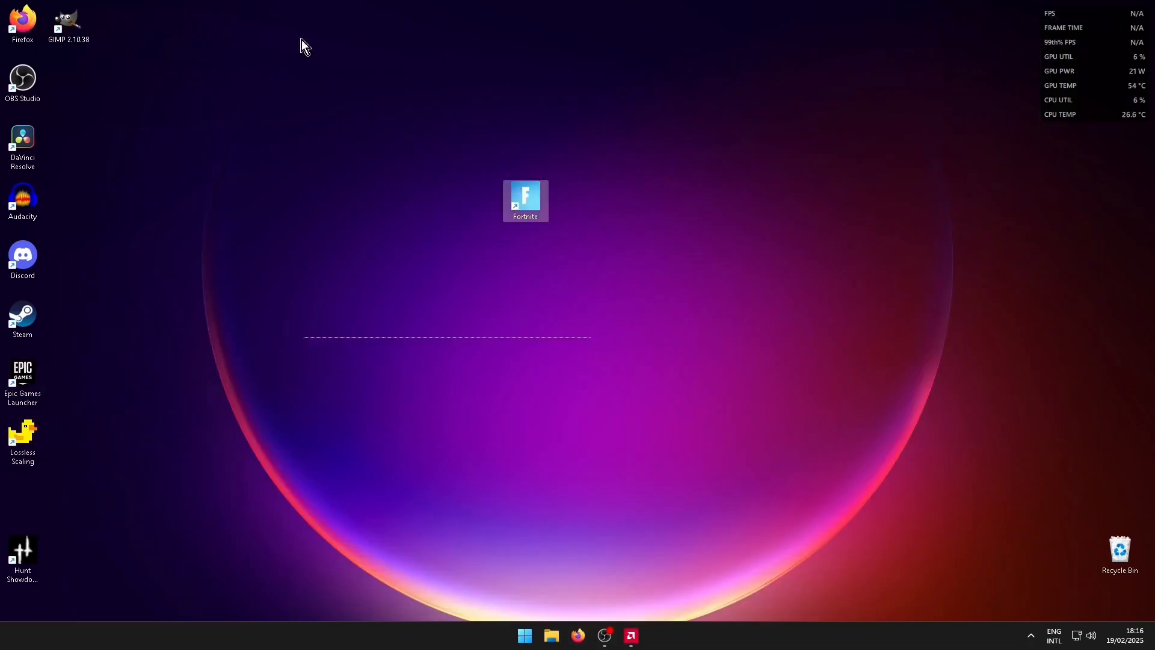
{"action": "left_click_drag", "start_coordinate": [767, 395], "coordinate": [314, 50]}
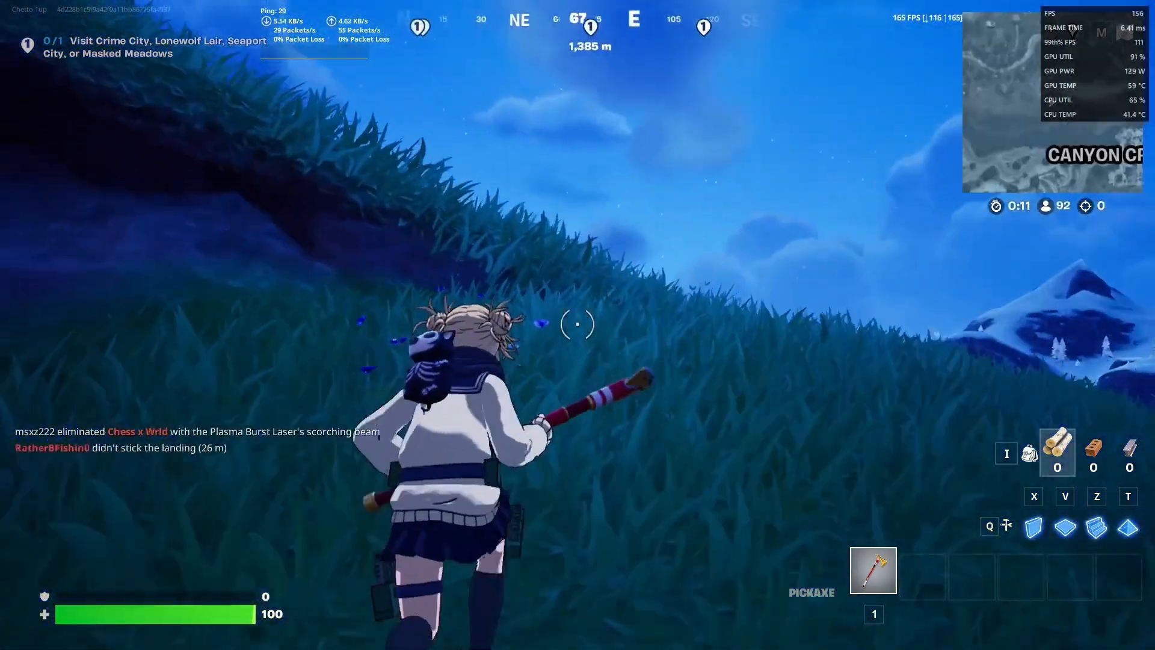
{"action": "key", "text": "w"}
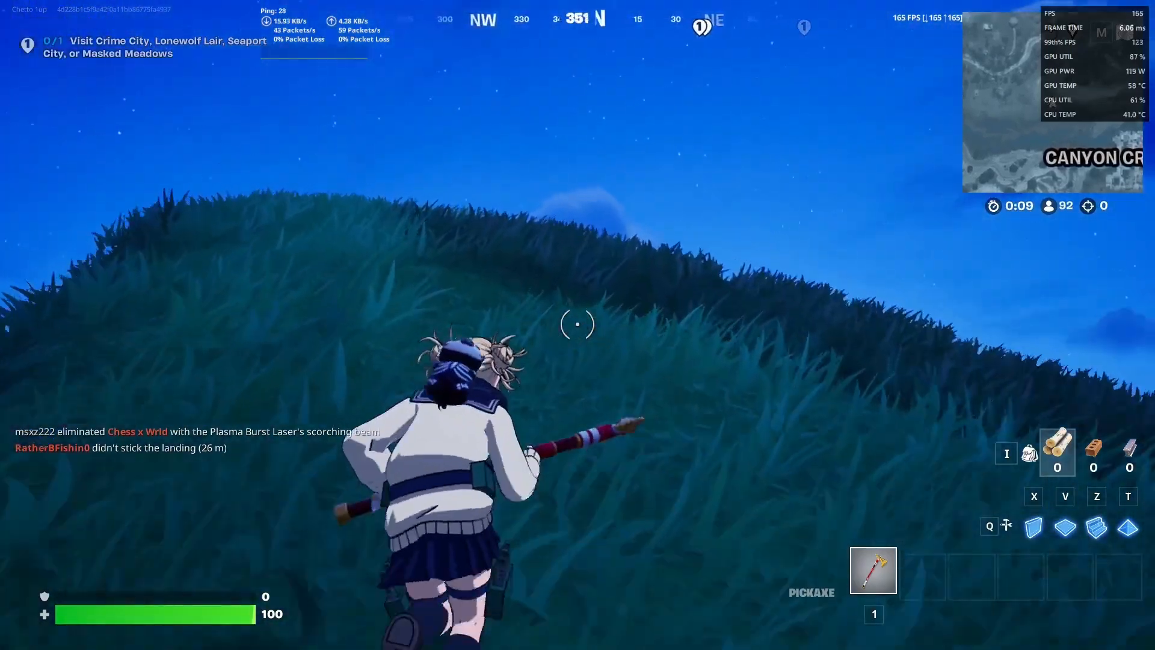
{"action": "key", "text": "w"}
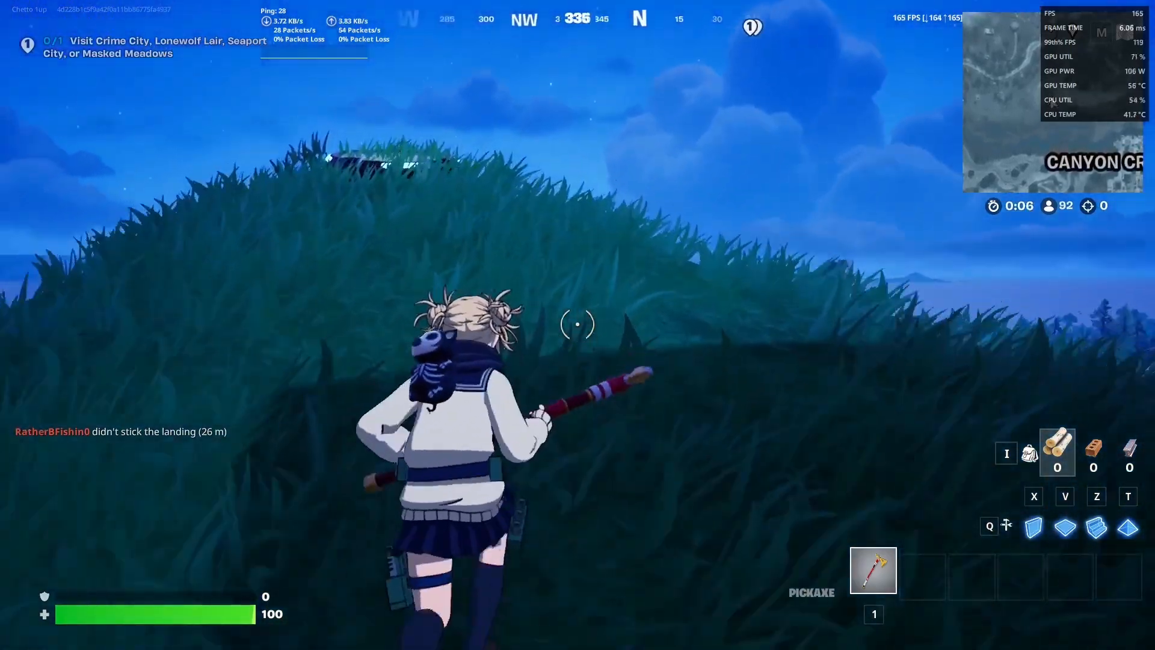
{"action": "key", "text": "w"}
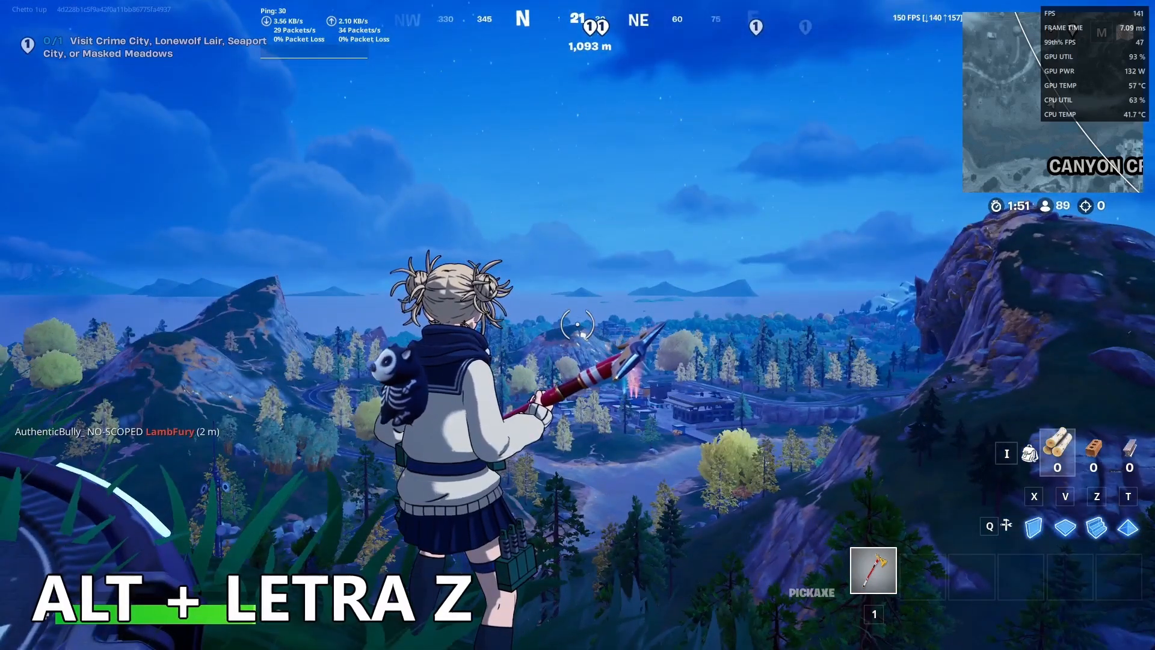
- Bring up the AMD Software sidebar over Fortnite, view the game's graphics profile, and close the sidebar
{"action": "key", "text": "alt+z"}
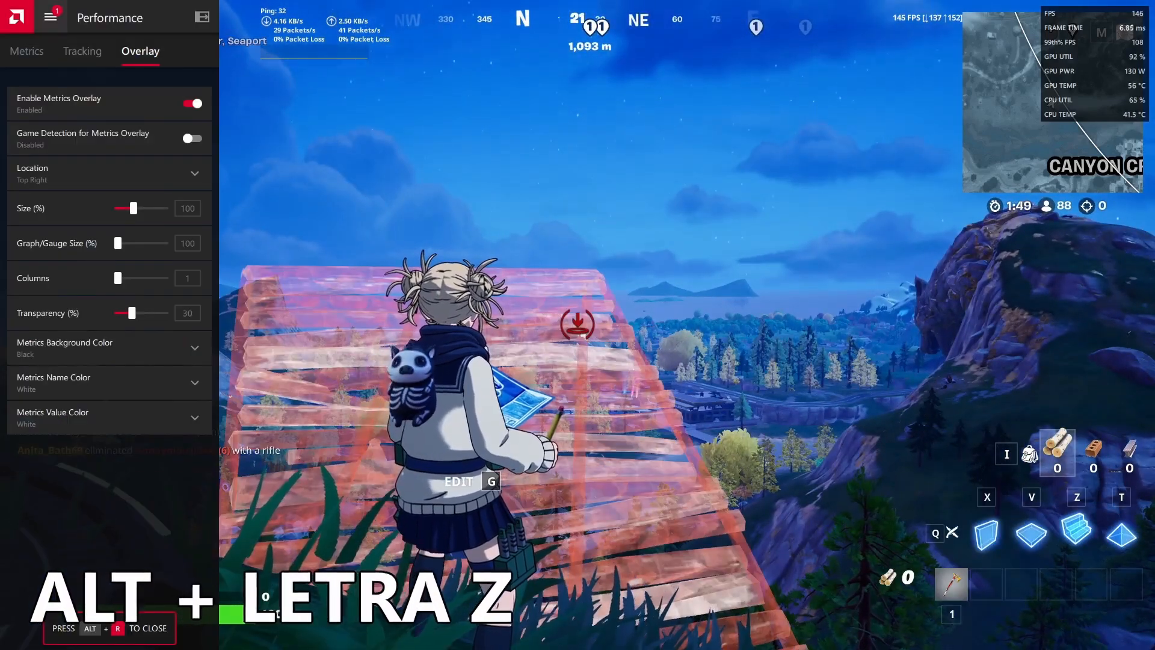
{"action": "left_click", "coordinate": [51, 18]}
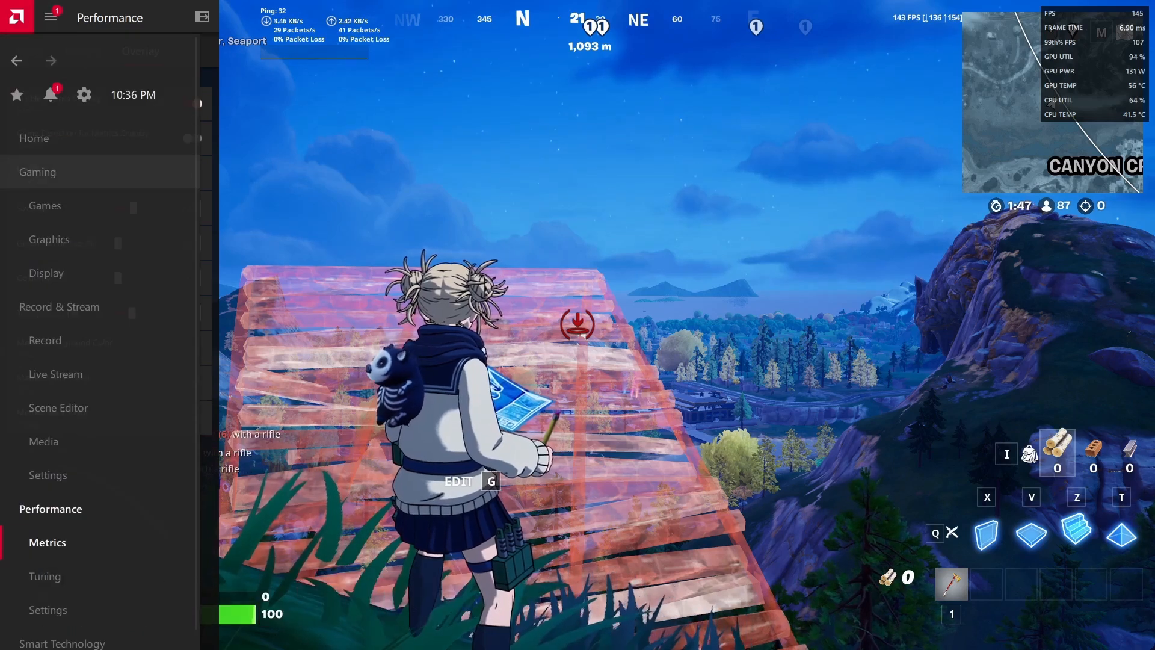
{"action": "left_click", "coordinate": [38, 171]}
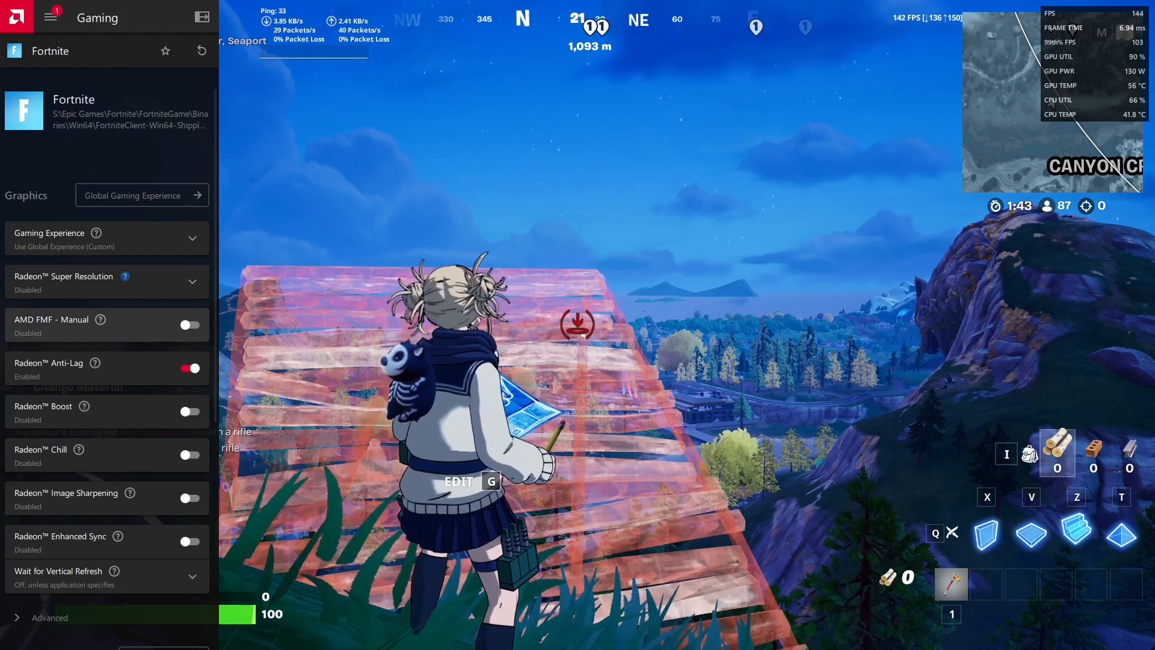
{"action": "key", "text": "alt+r"}
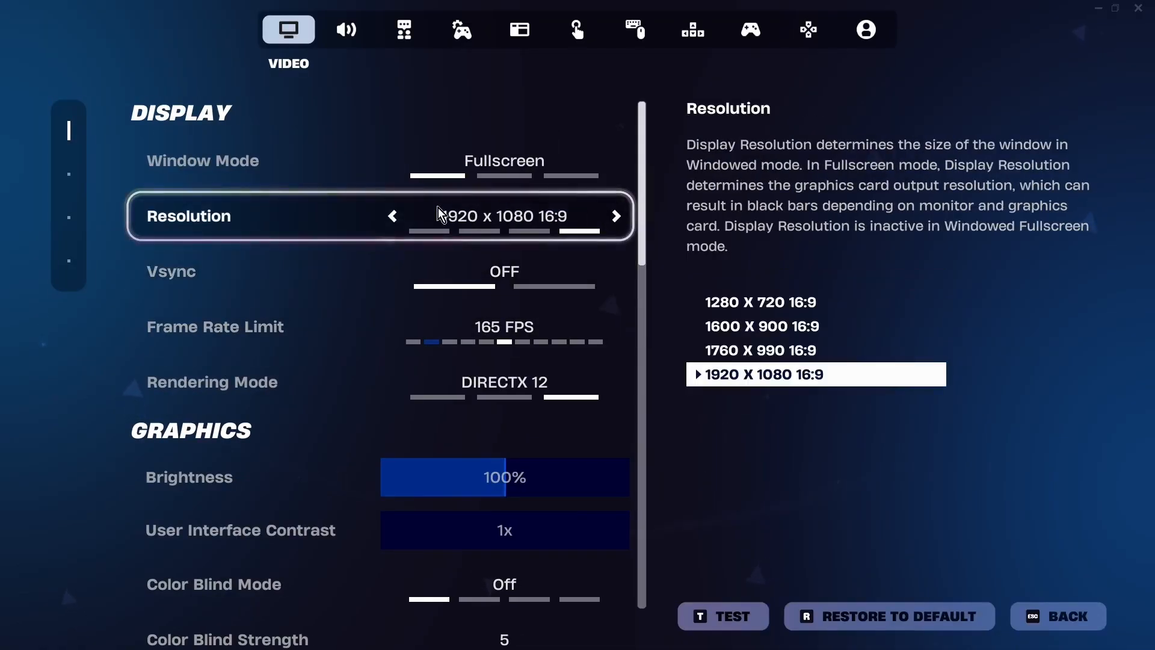
- Set Fortnite's display resolution to 1760 x 990 16:9, apply it and keep the changed video settings
{"action": "left_click", "coordinate": [391, 216]}
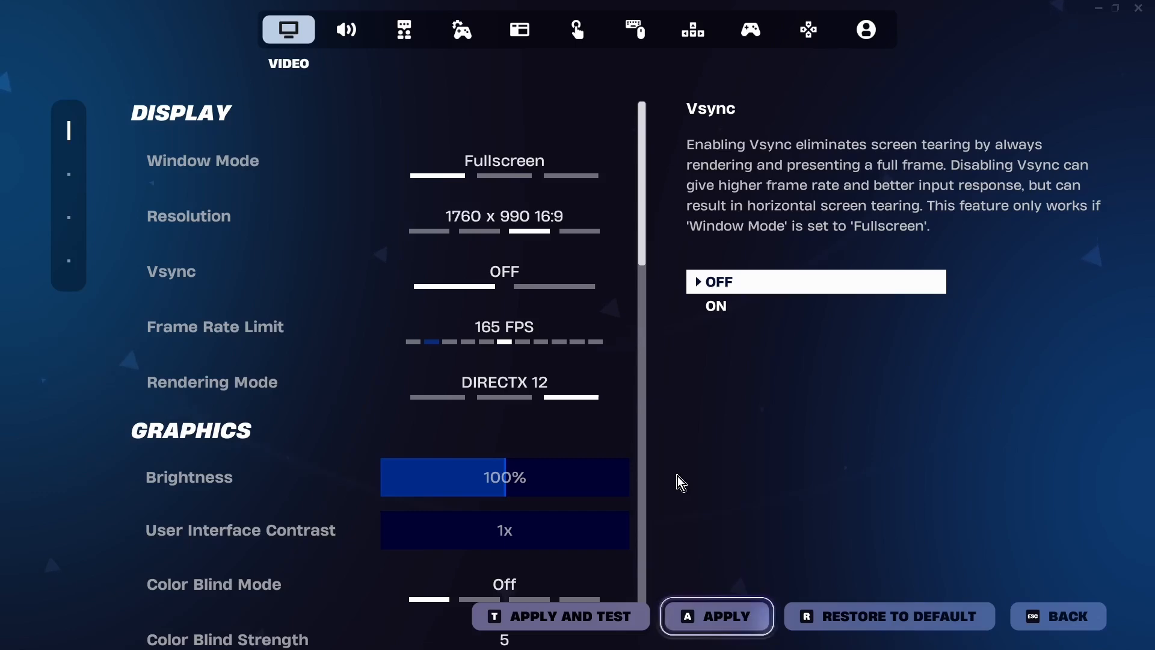
{"action": "left_click", "coordinate": [716, 616]}
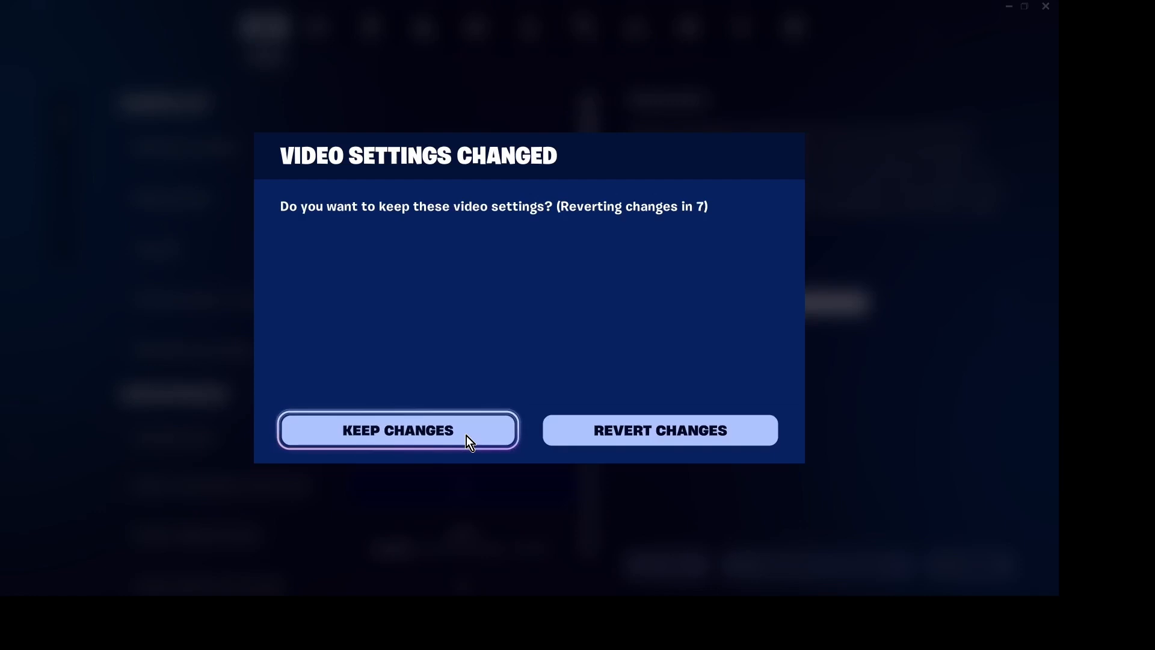
{"action": "left_click", "coordinate": [467, 436]}
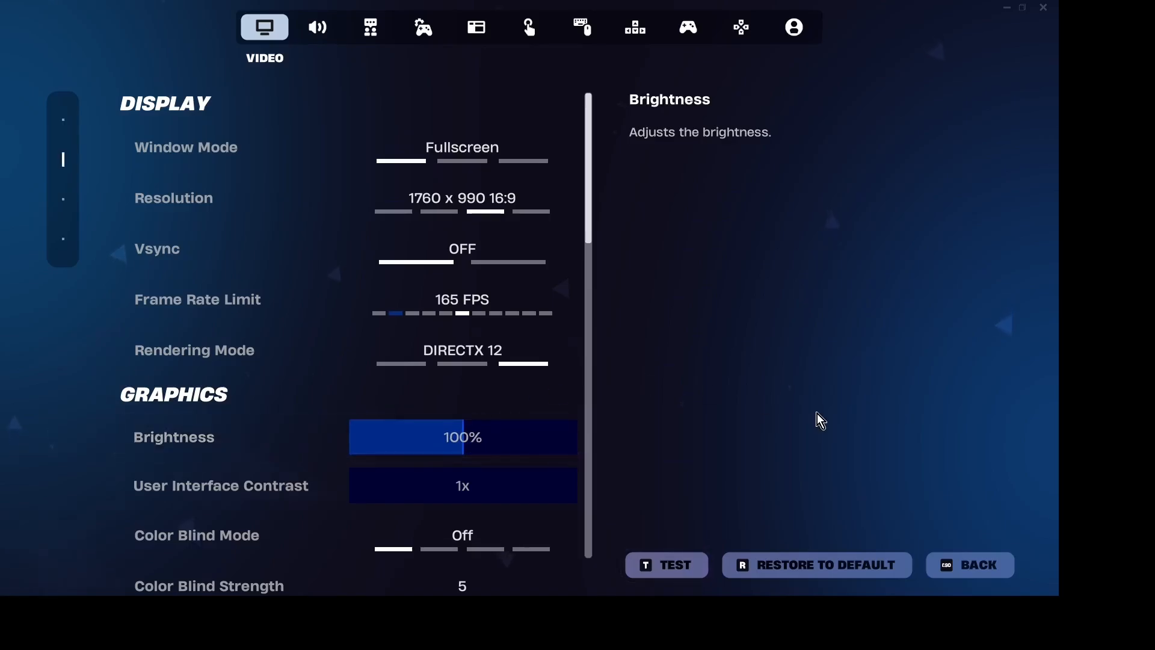
{"action": "key", "text": "Escape"}
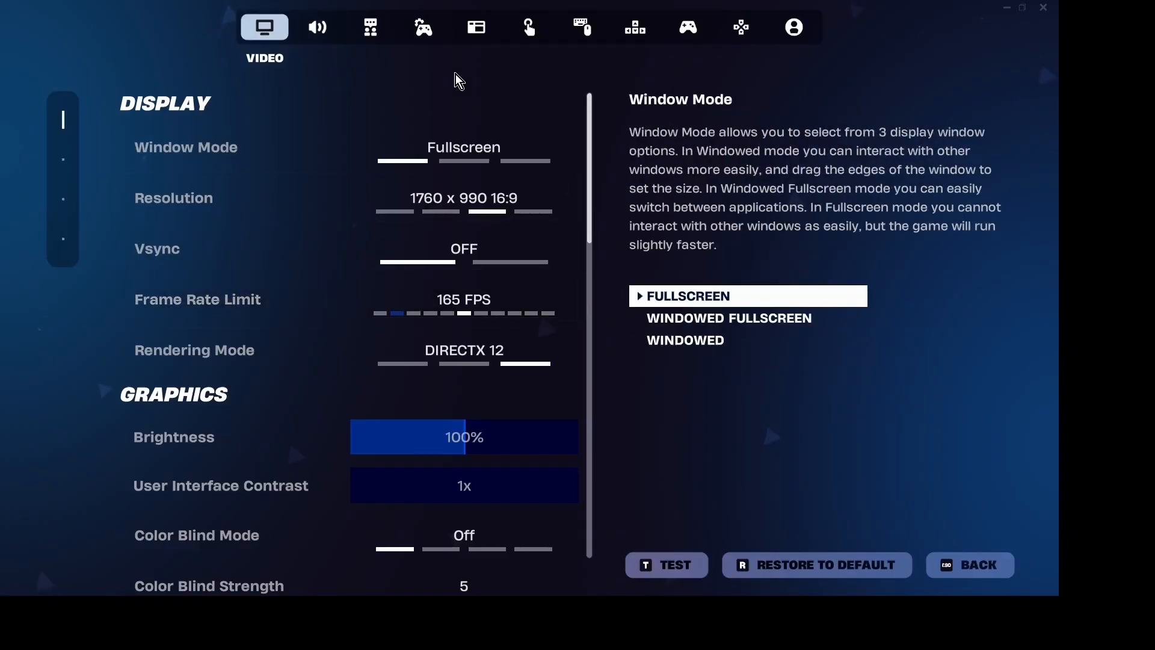
- Set Fortnite's window mode to Windowed Fullscreen, apply and test it, and keep the changed video settings
{"action": "left_click", "coordinate": [565, 153]}
{"action": "left_click", "coordinate": [565, 155]}
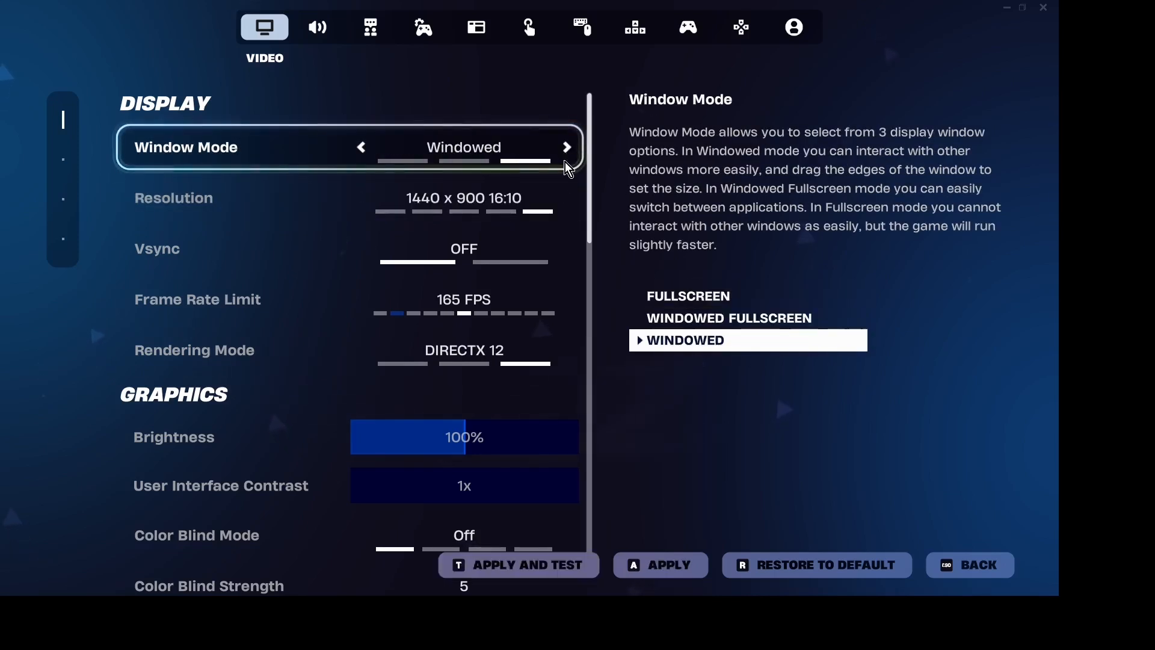
{"action": "left_click", "coordinate": [363, 147]}
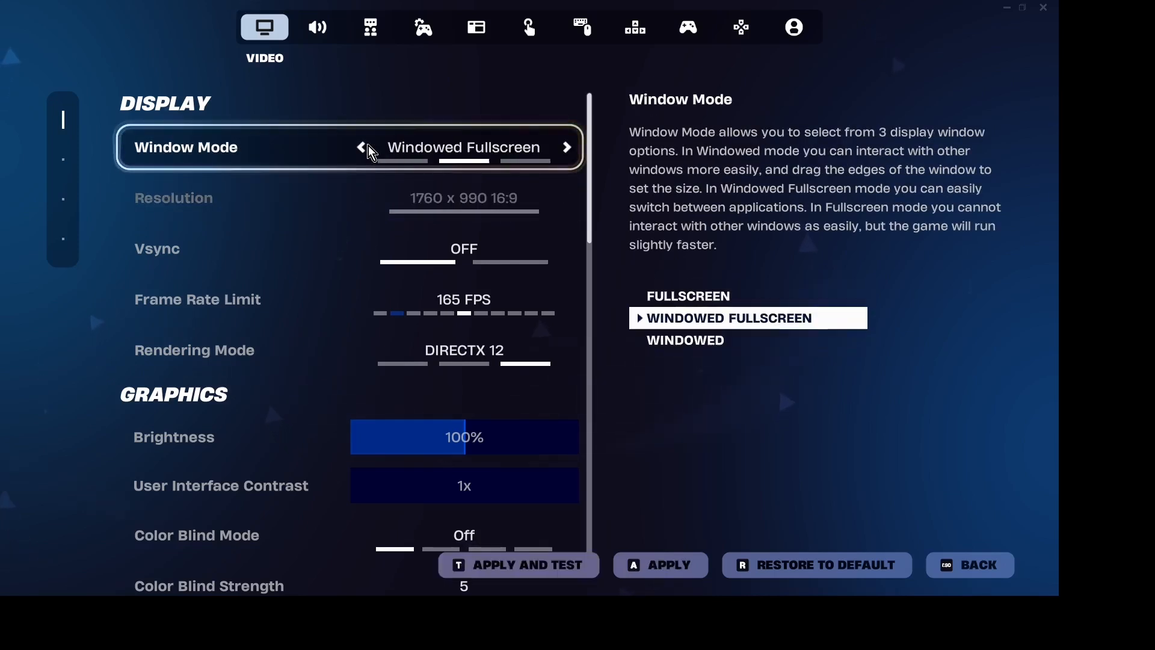
{"action": "left_click", "coordinate": [593, 557]}
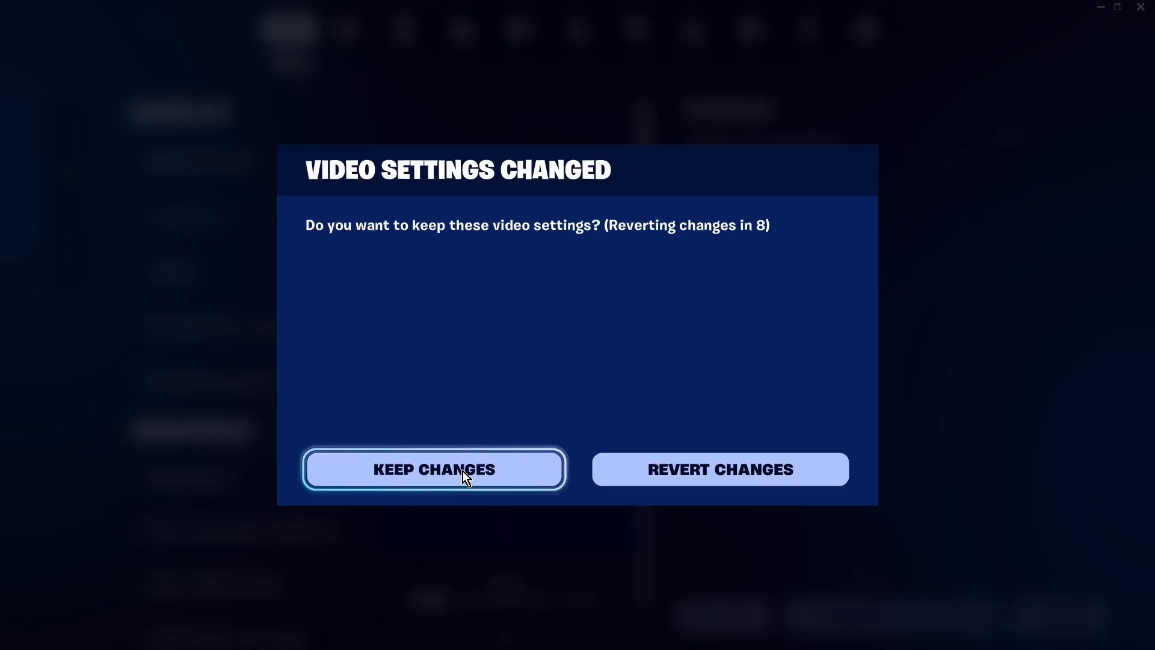
{"action": "left_click", "coordinate": [463, 472]}
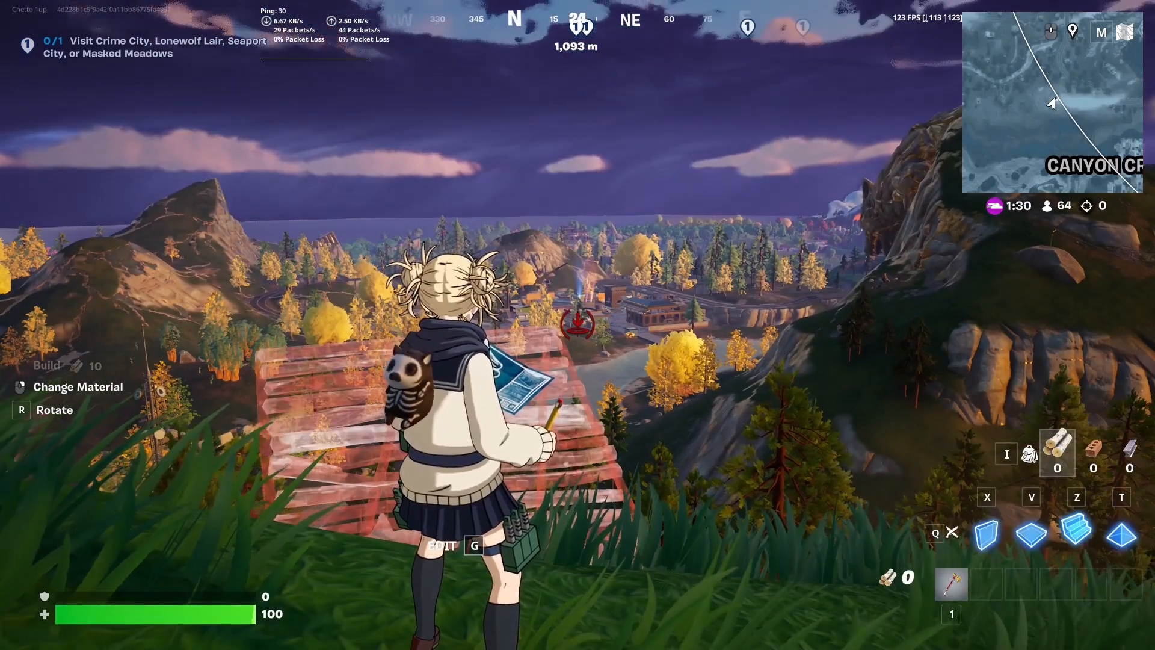
- Equip the pickaxe and move the character across the grassy hilltop, walking, crouching and sprinting to try the gameplay
{"action": "key", "text": "1"}
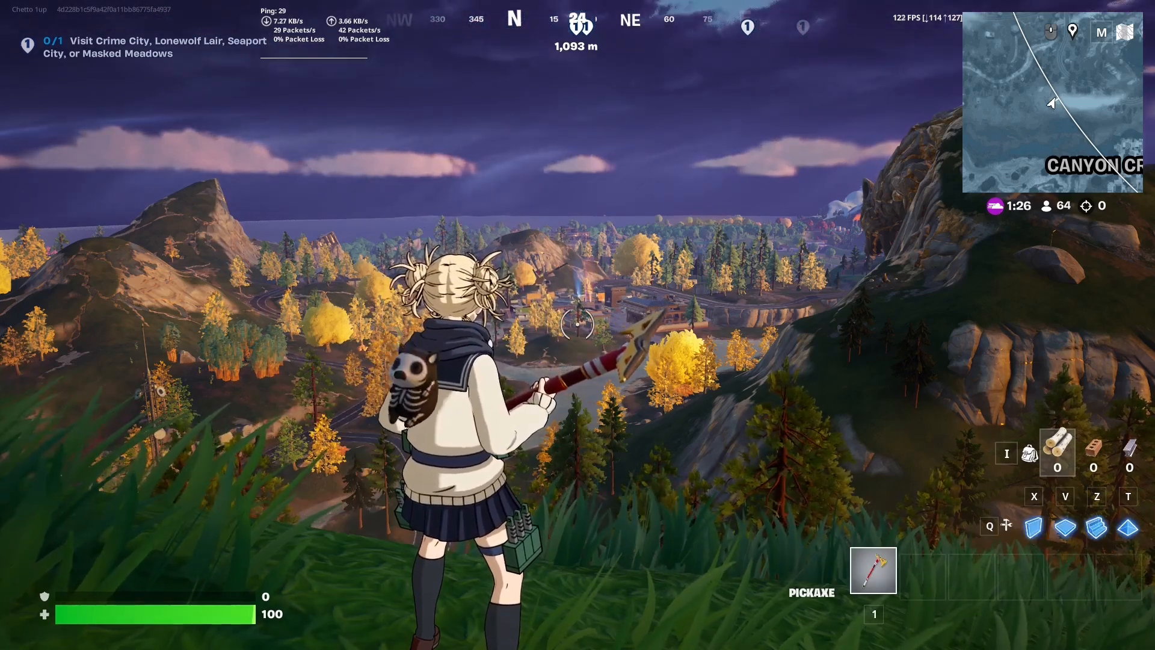
{"action": "key", "text": "w"}
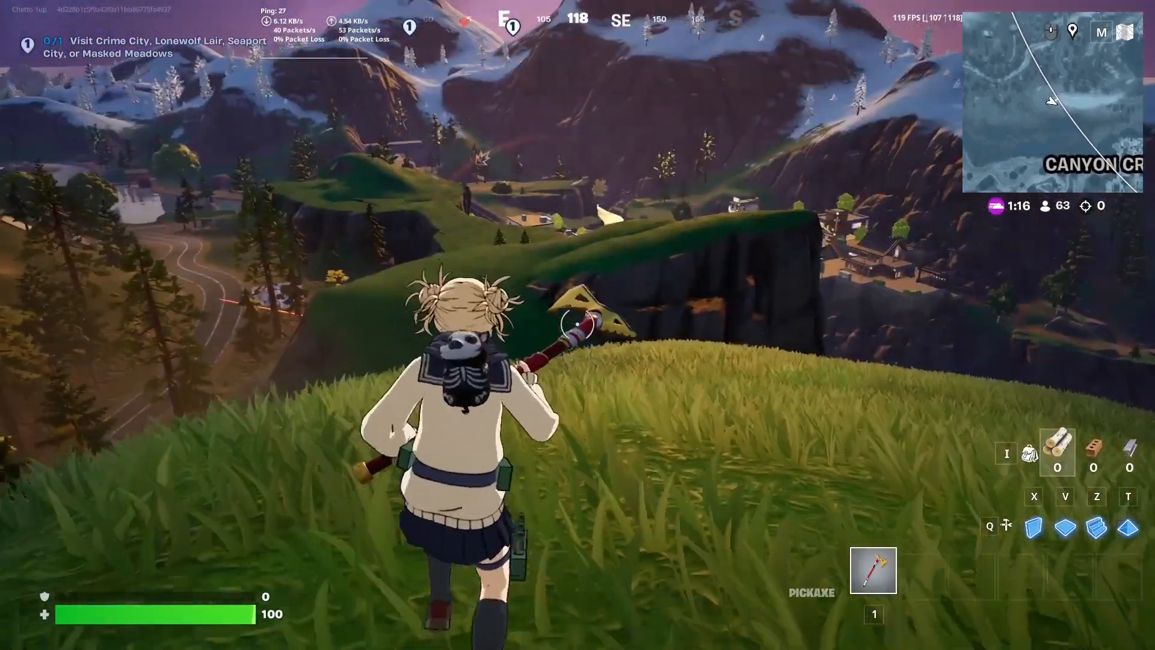
{"action": "key", "text": "ctrl"}
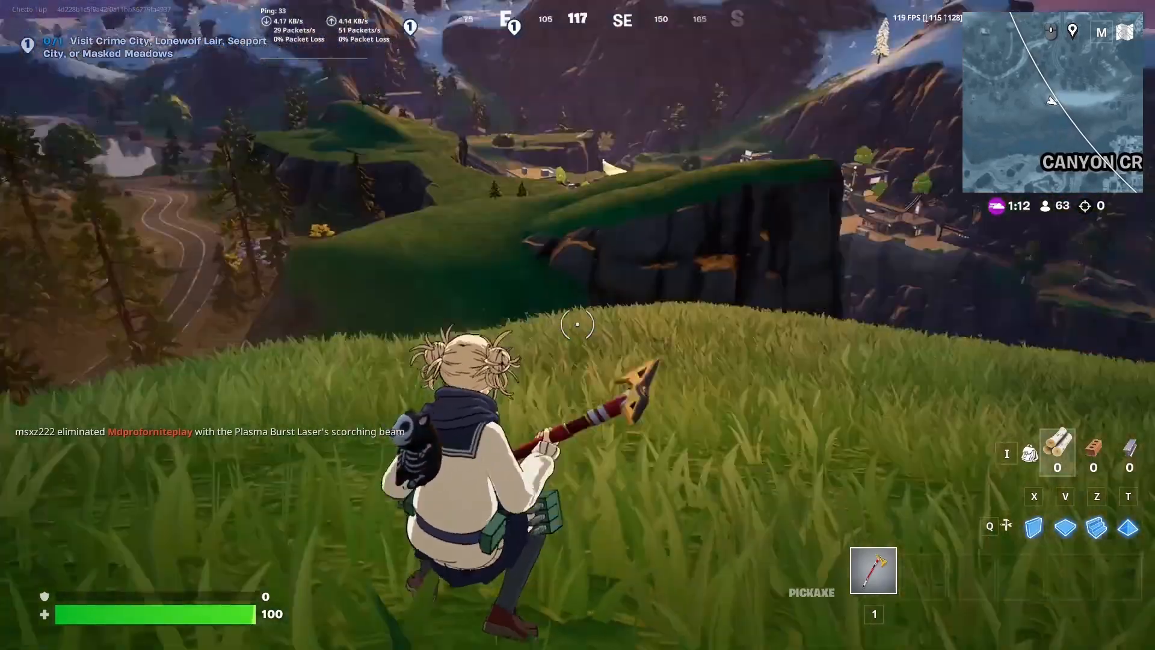
{"action": "key", "text": "shift"}
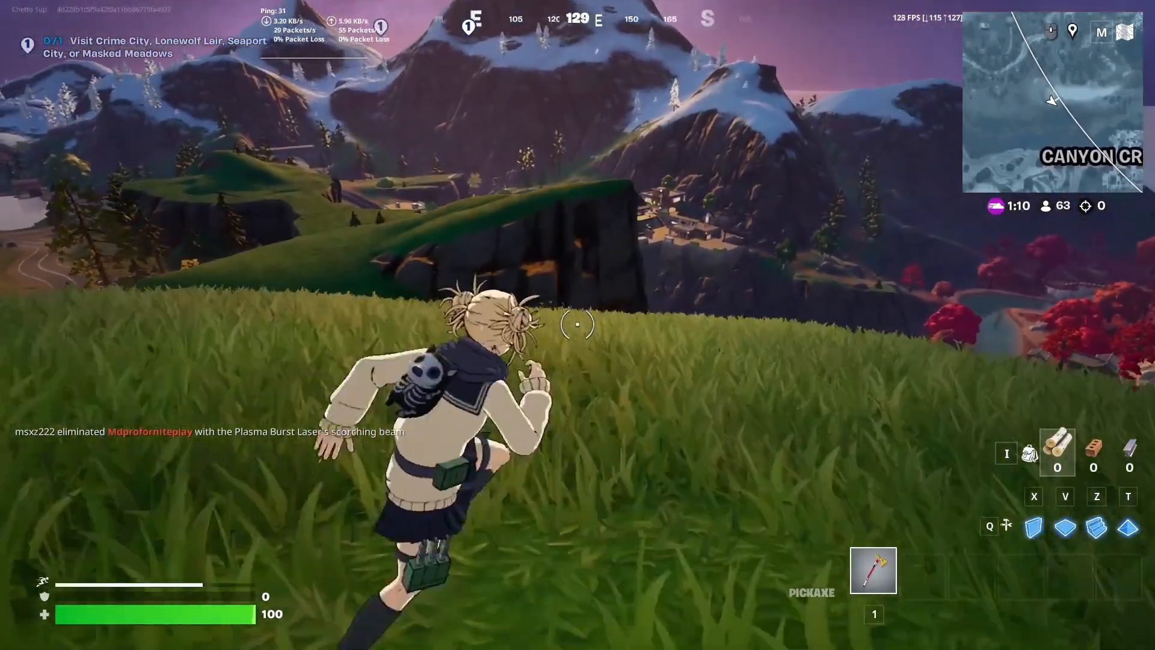